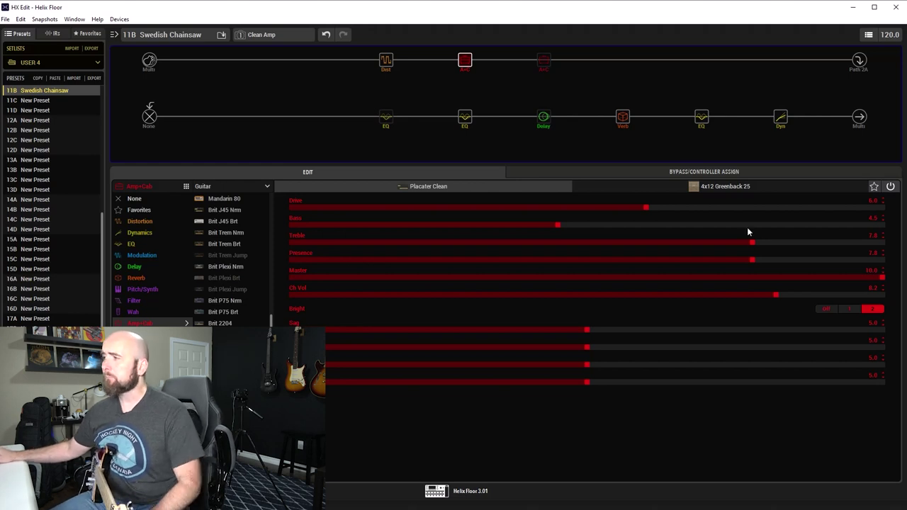
Step: Bypass the lower path's compressor and delete the bypassed first EQ
{"action": "left_click", "coordinate": [776, 121]}
{"action": "left_click", "coordinate": [700, 126]}
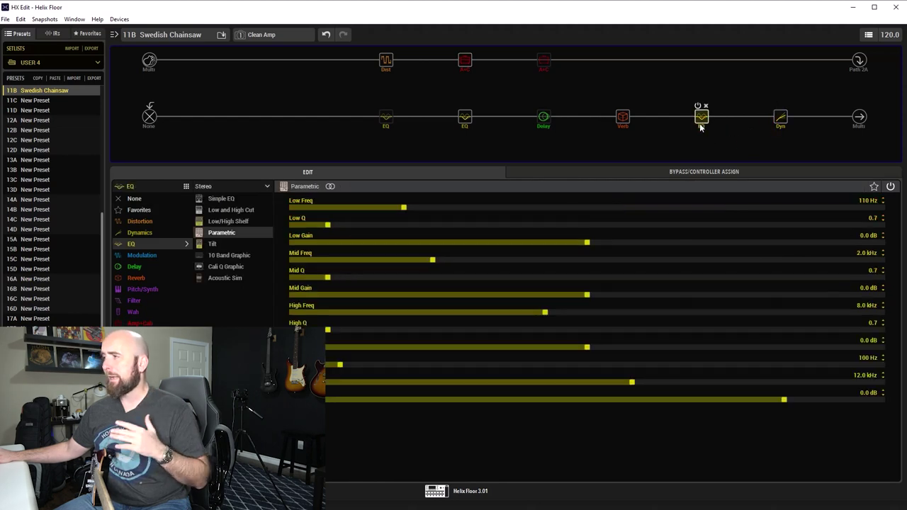
{"action": "left_click", "coordinate": [776, 106]}
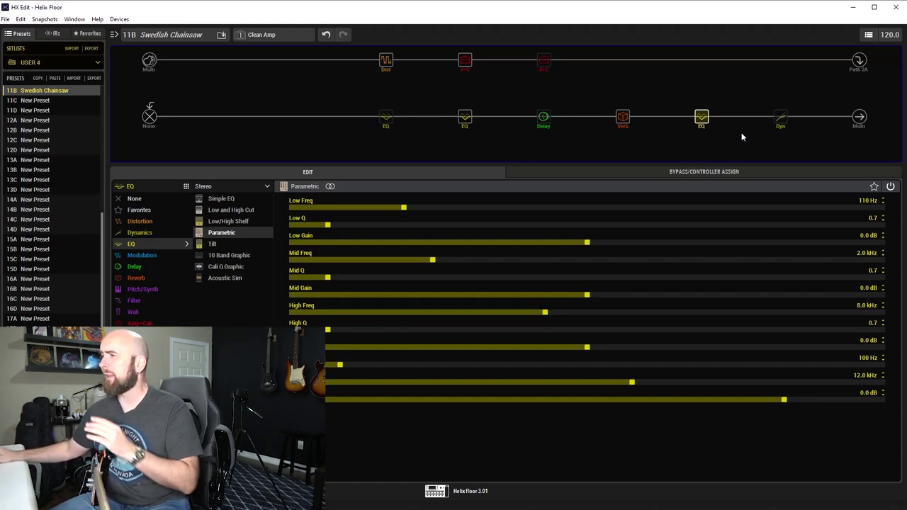
{"action": "mouse_move", "coordinate": [727, 128]}
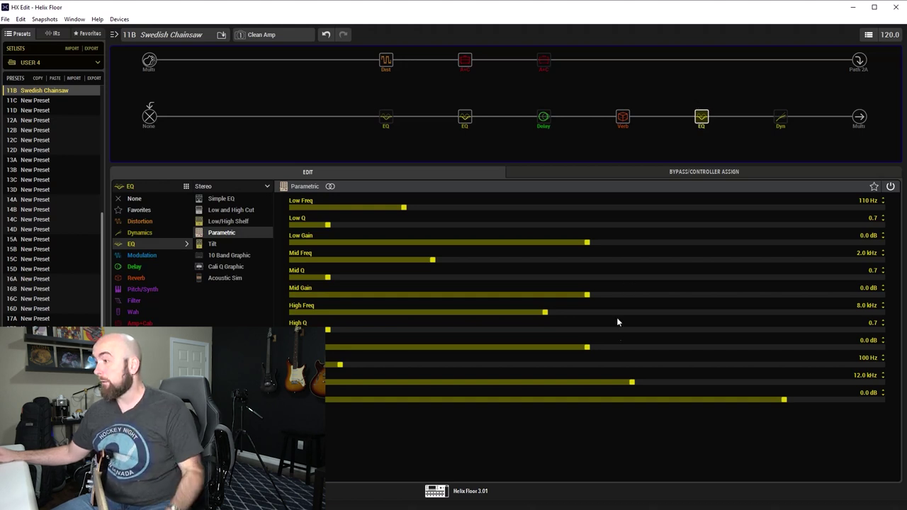
{"action": "left_click", "coordinate": [390, 105]}
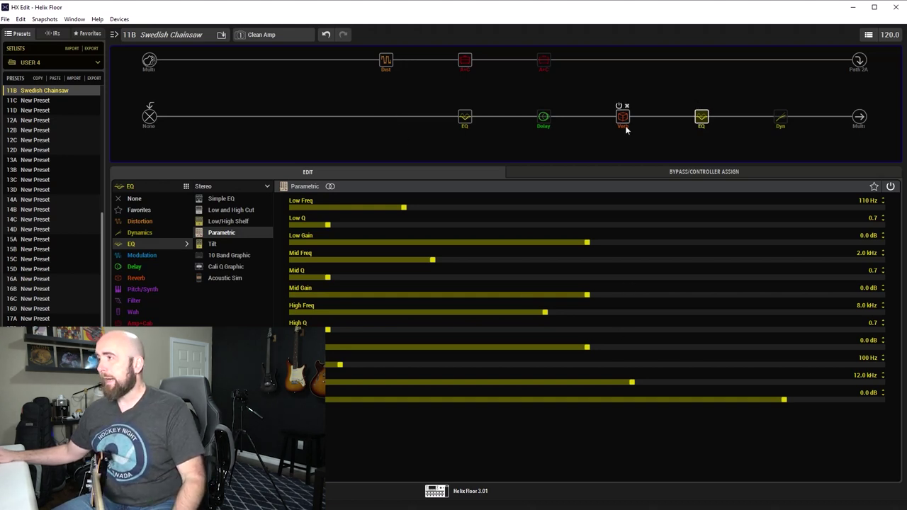
Step: Step through the Reverb, Delay and Low/High Shelf EQ blocks back to the Placater Clean amp
{"action": "left_click", "coordinate": [624, 121]}
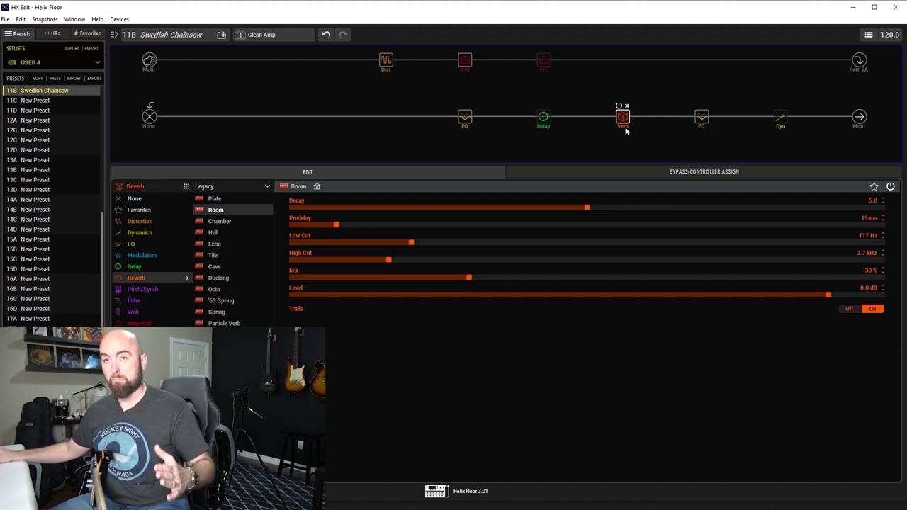
{"action": "left_click", "coordinate": [544, 119]}
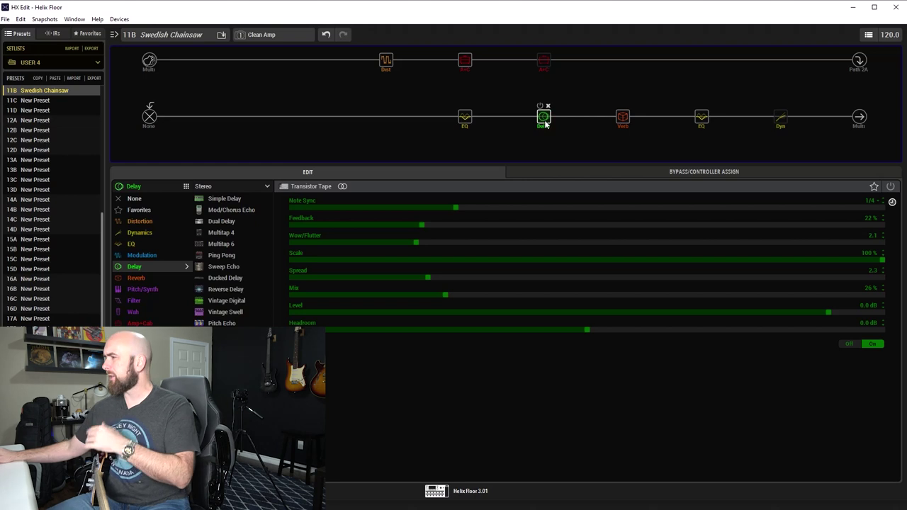
{"action": "left_click", "coordinate": [465, 118]}
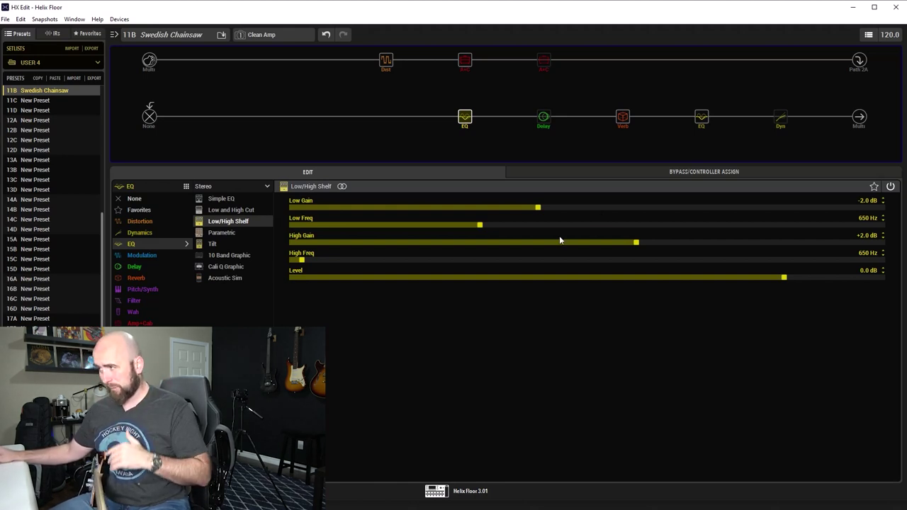
{"action": "left_click", "coordinate": [467, 70]}
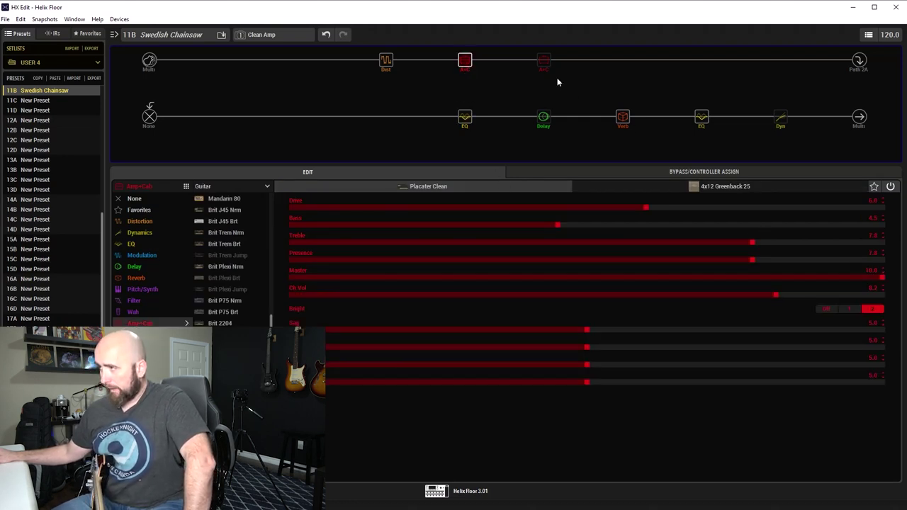
{"action": "left_click", "coordinate": [287, 34]}
{"action": "left_click", "coordinate": [284, 59]}
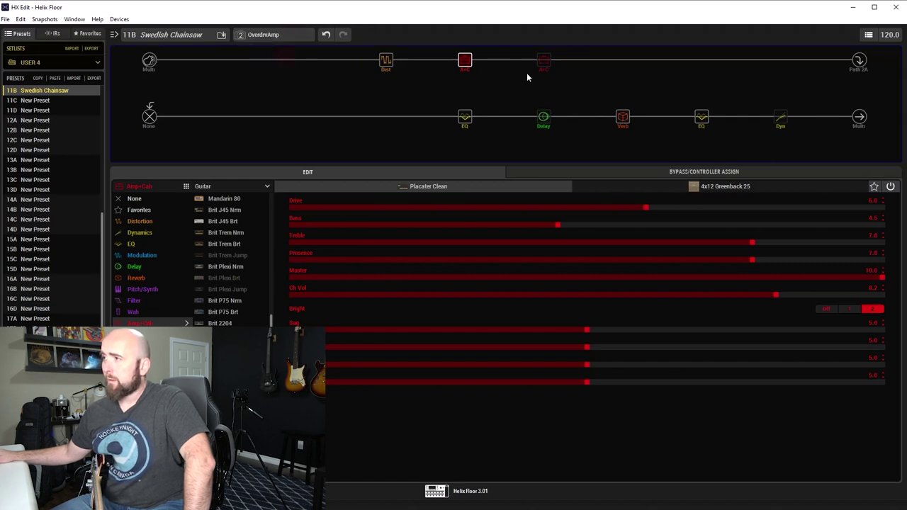
{"action": "left_click", "coordinate": [542, 62]}
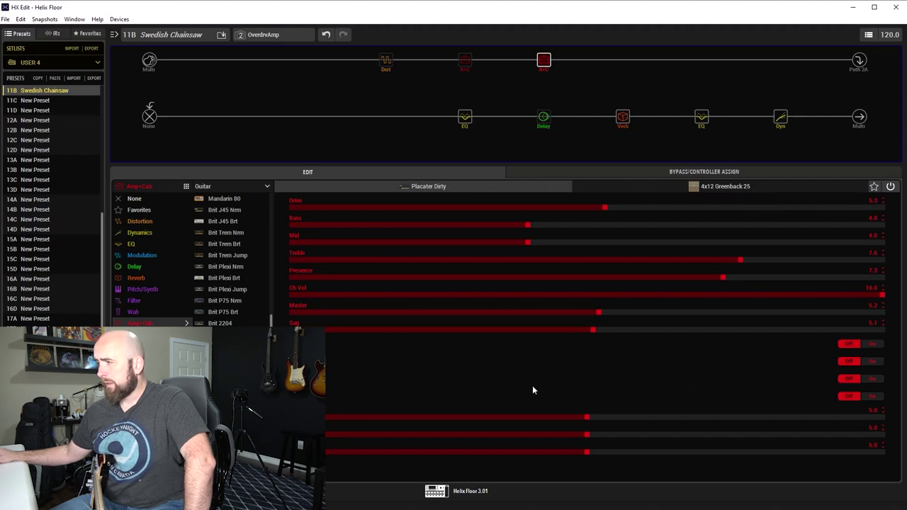
{"action": "left_click", "coordinate": [705, 187]}
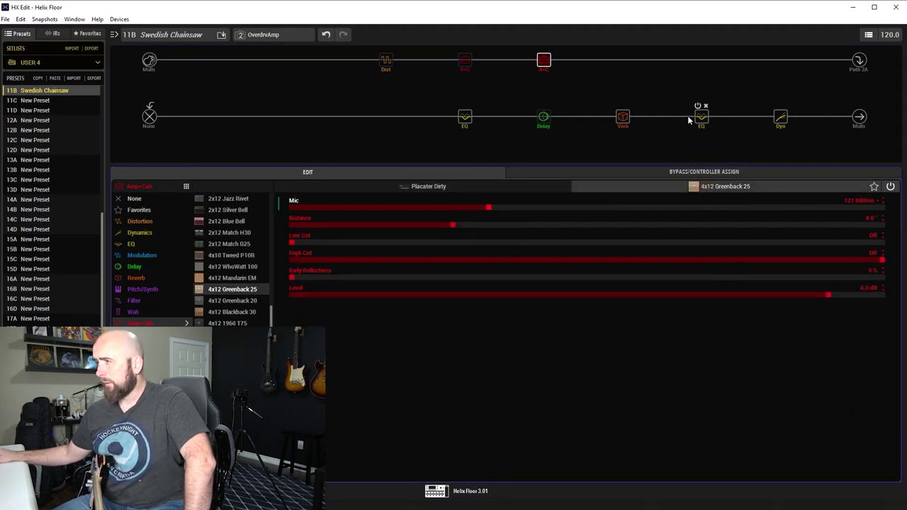
{"action": "left_click", "coordinate": [465, 70]}
{"action": "left_click", "coordinate": [717, 190]}
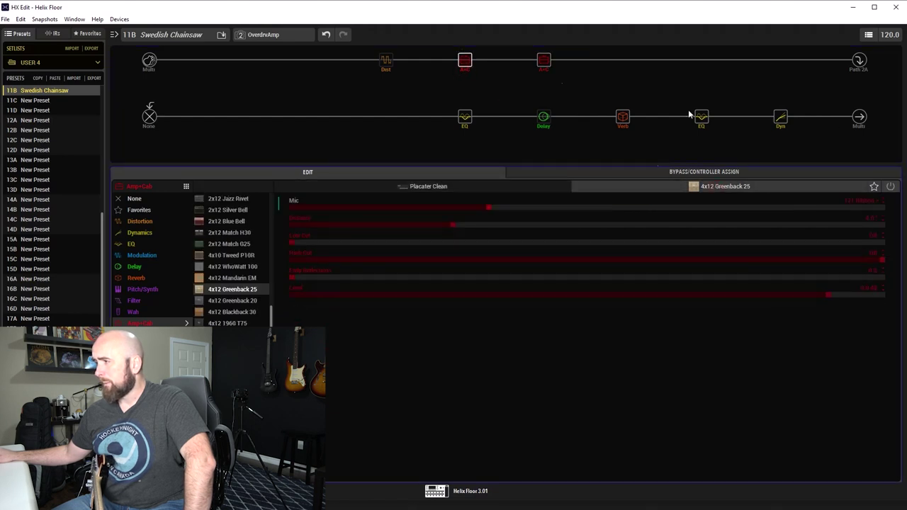
{"action": "left_click", "coordinate": [546, 62]}
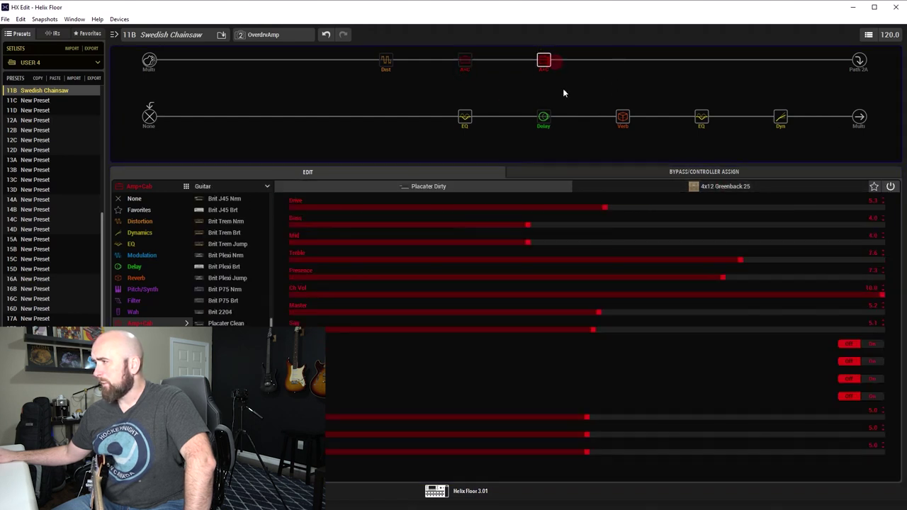
{"action": "left_click", "coordinate": [673, 189]}
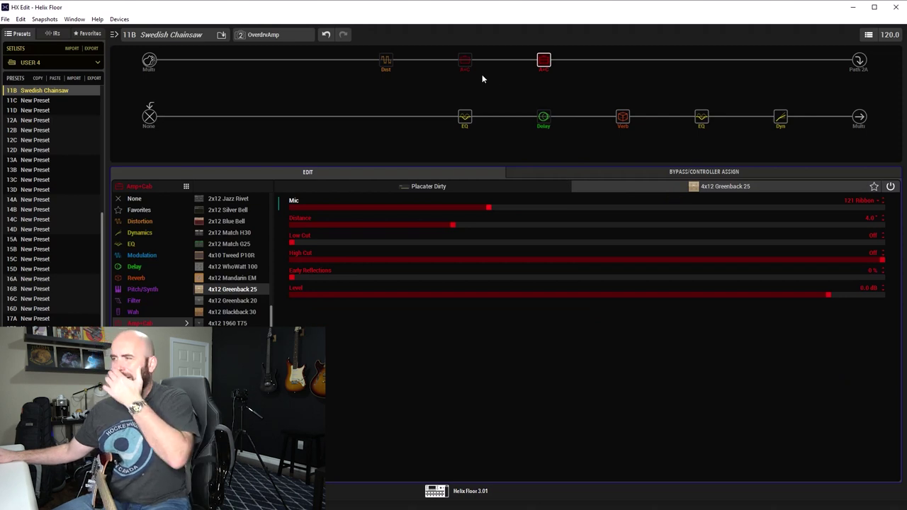
{"action": "left_click", "coordinate": [280, 36]}
{"action": "left_click", "coordinate": [270, 45]}
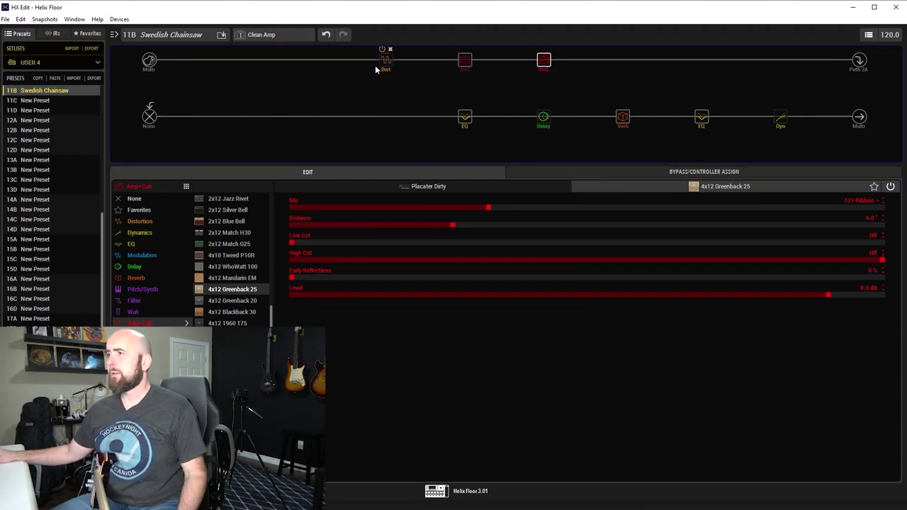
{"action": "left_click", "coordinate": [465, 60]}
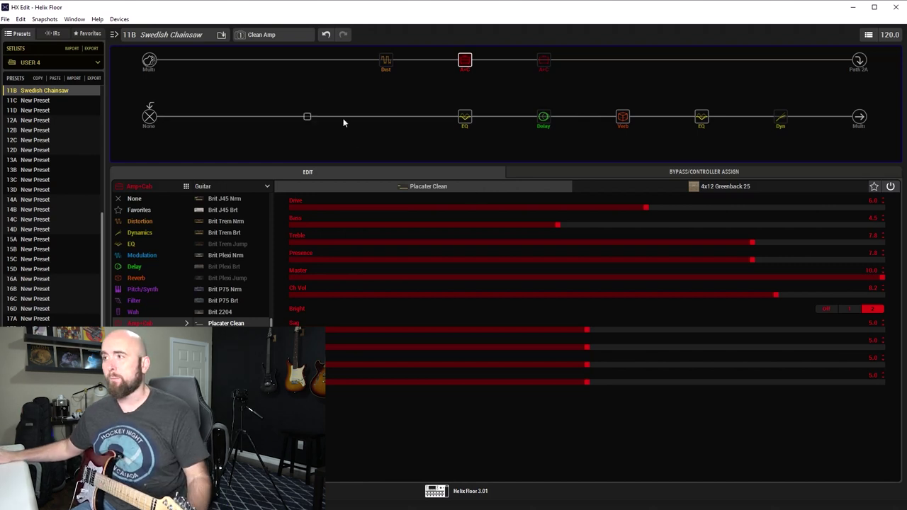
Step: Compare the OverdrvAmp snapshot's Placater Dirty amp with the Clean Amp snapshot's Placater Clean amp
{"action": "left_click", "coordinate": [284, 35]}
{"action": "left_click", "coordinate": [277, 59]}
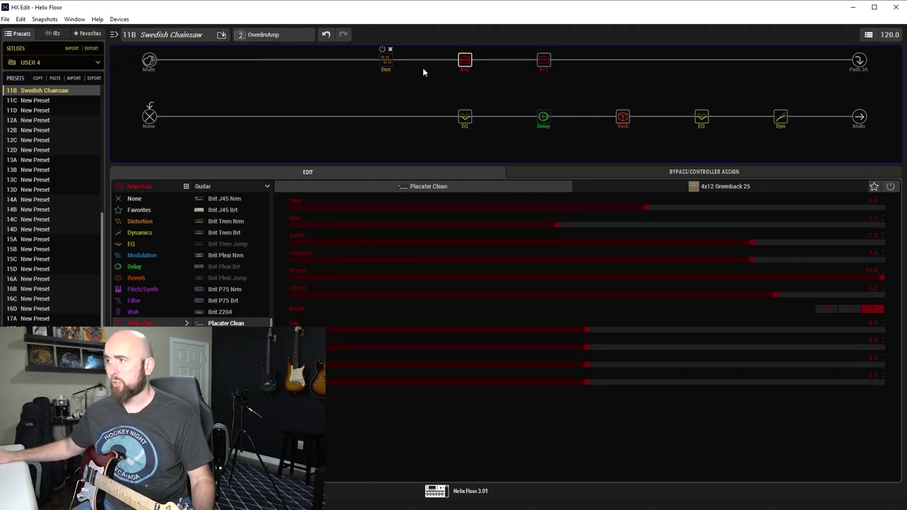
{"action": "left_click", "coordinate": [544, 64]}
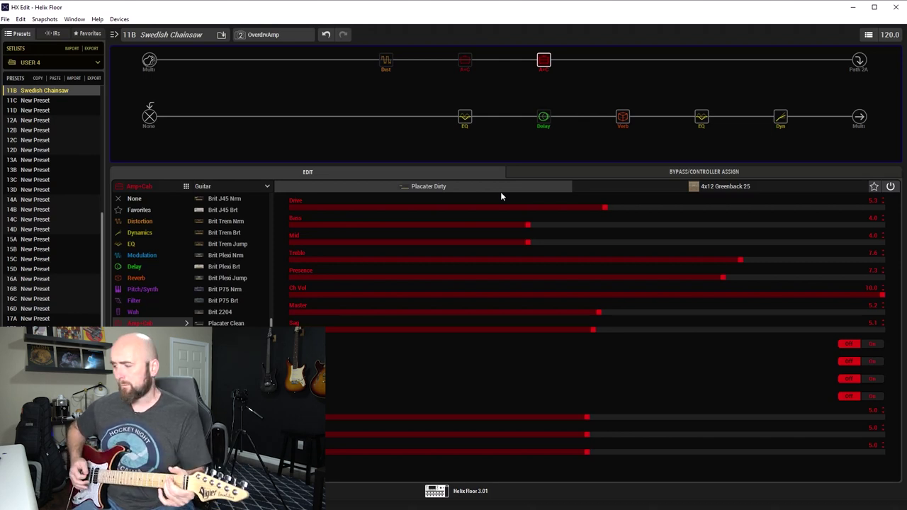
{"action": "left_click", "coordinate": [274, 34]}
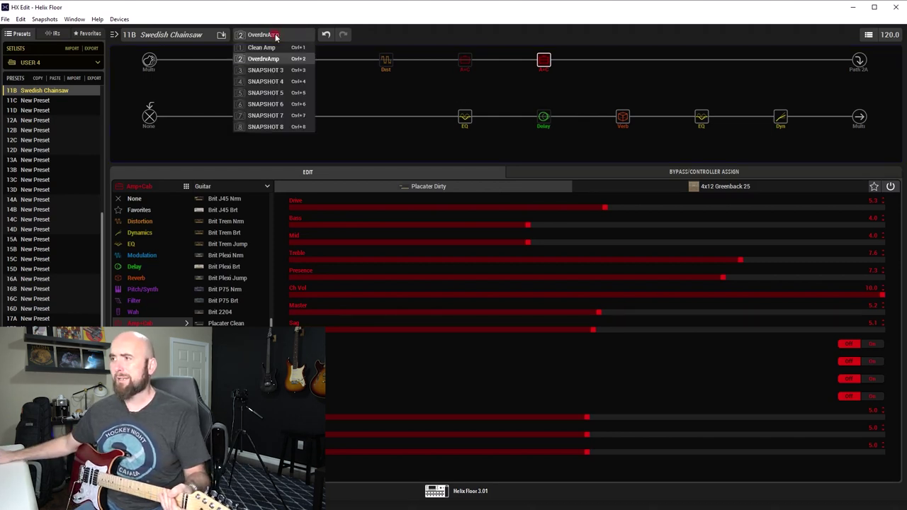
{"action": "left_click", "coordinate": [277, 48]}
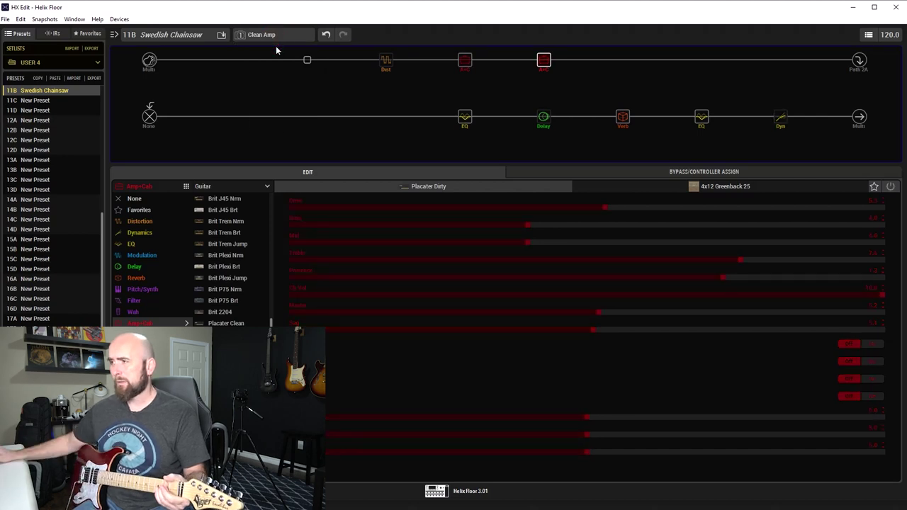
{"action": "left_click", "coordinate": [464, 62]}
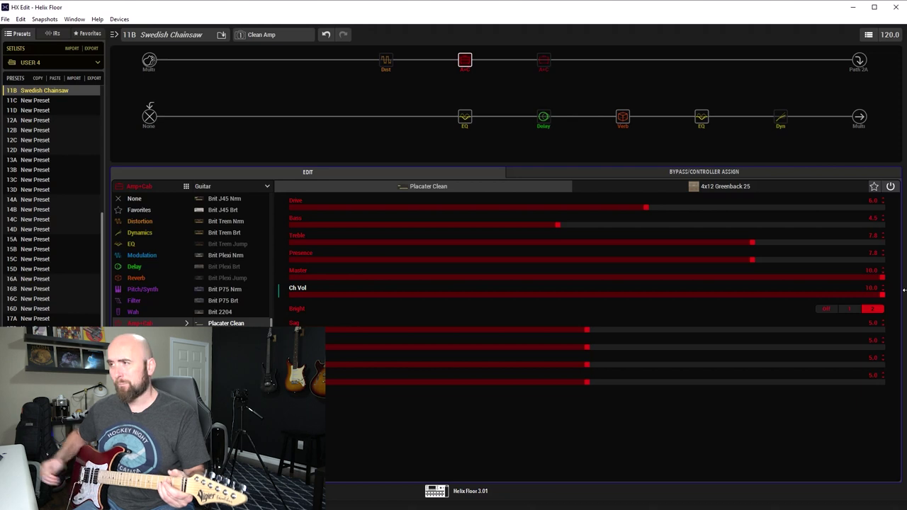
Step: Toggle to OverdrvAmp and back to Clean Amp, showing the Swedish Chainsaw distortion's settings
{"action": "left_click", "coordinate": [276, 36]}
{"action": "left_click", "coordinate": [264, 46]}
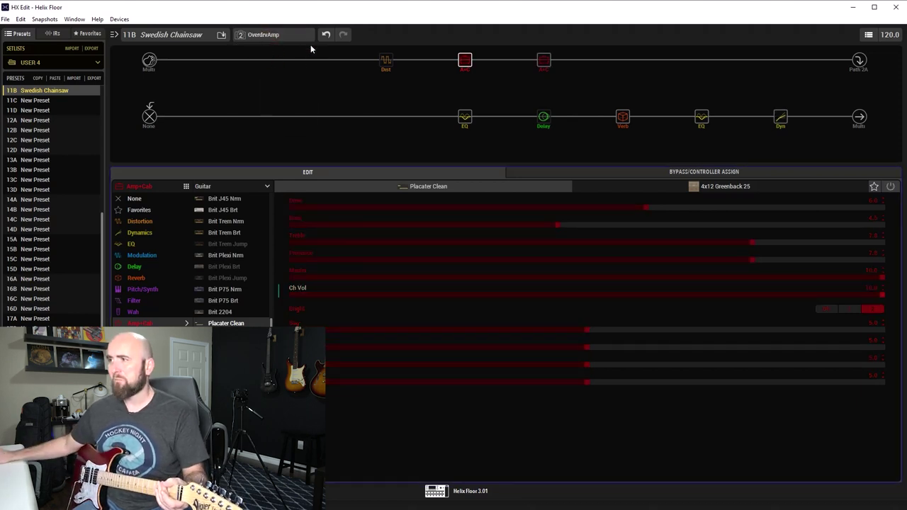
{"action": "left_click", "coordinate": [277, 36]}
{"action": "left_click", "coordinate": [278, 46]}
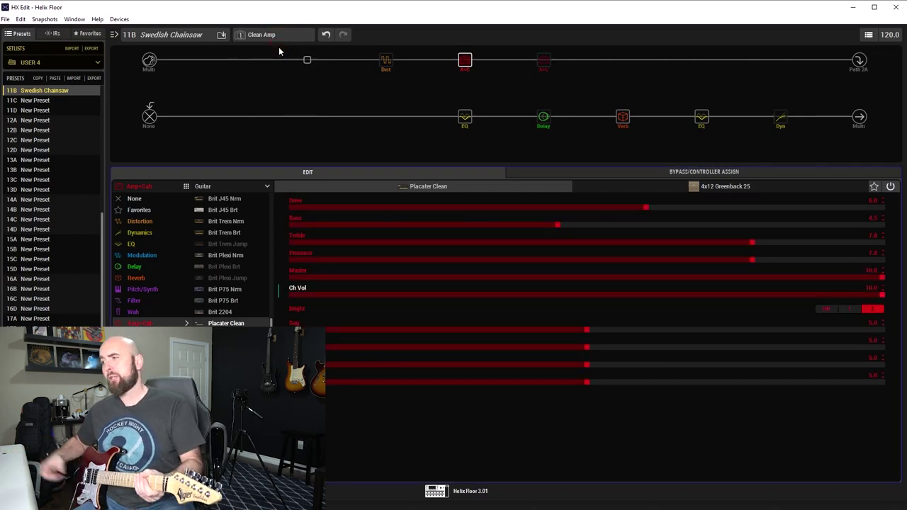
{"action": "left_click", "coordinate": [385, 65]}
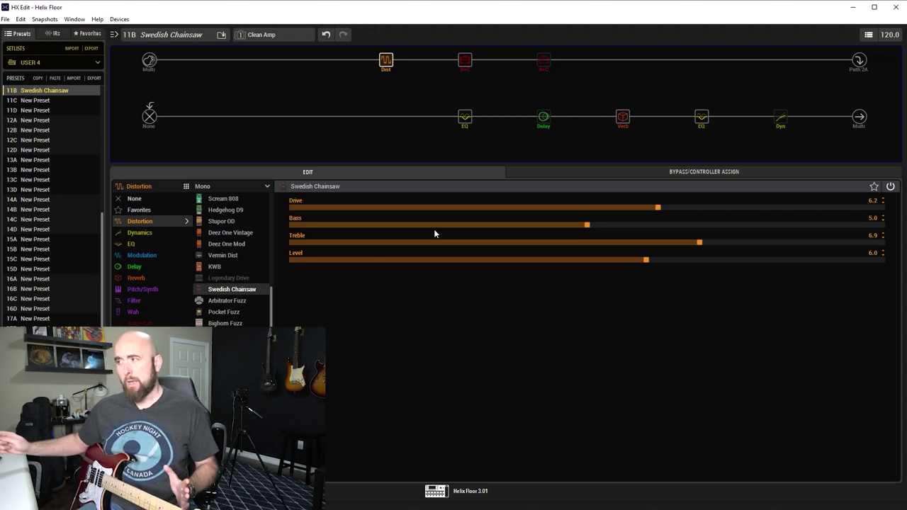
Step: Sweep the distortion's Treble from 5.0 to 10.0 and settle at 7.0, briefly trying Scream 808
{"action": "left_click", "coordinate": [587, 242]}
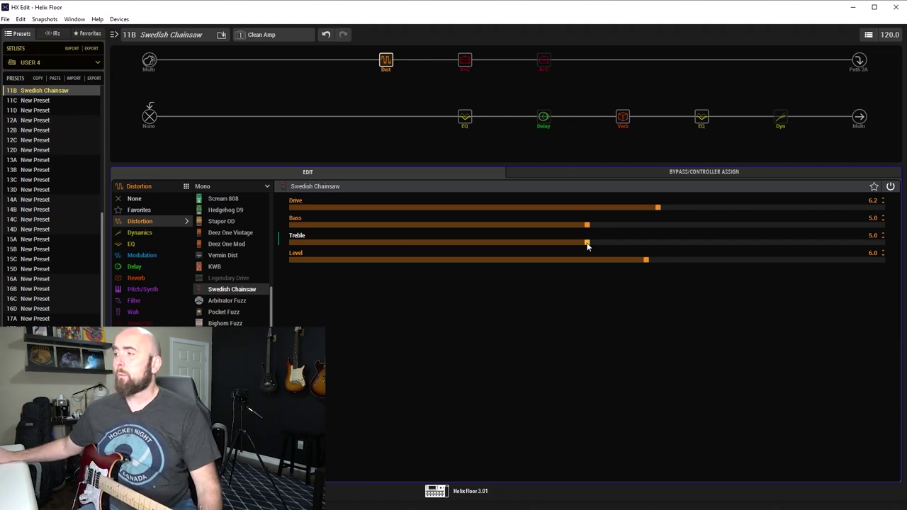
{"action": "left_click_drag", "start_coordinate": [586, 246], "coordinate": [621, 254]}
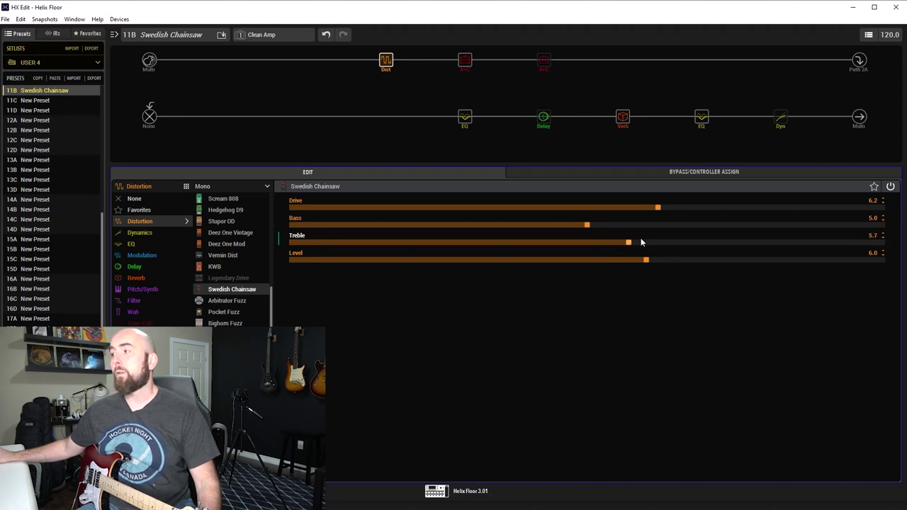
{"action": "scroll", "coordinate": [641, 242], "scroll_direction": "up", "scroll_amount": 9}
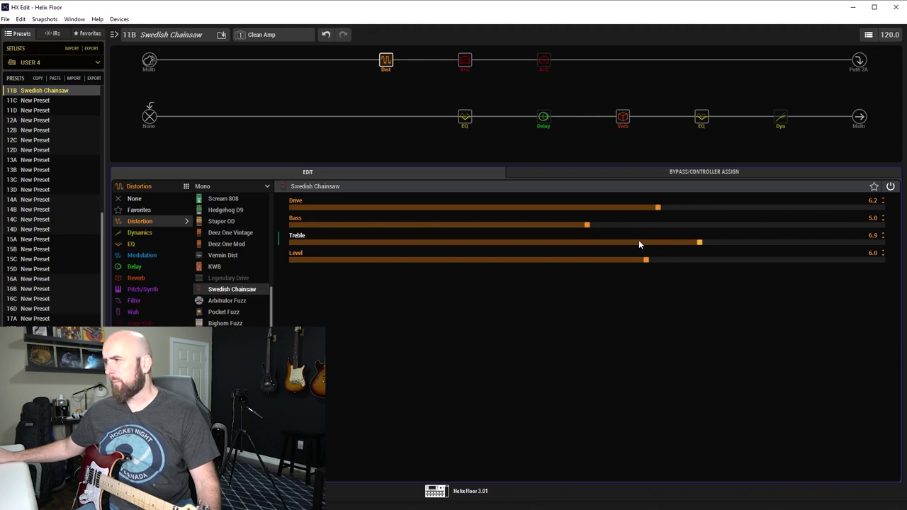
{"action": "left_click", "coordinate": [221, 199]}
{"action": "left_click", "coordinate": [236, 292]}
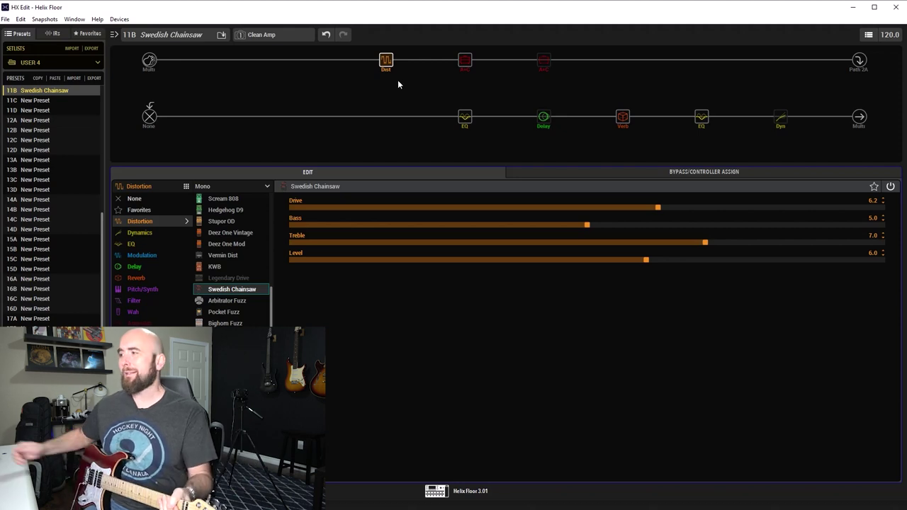
Step: Max the Swedish Chainsaw's Drive at 10.0 and drop its Treble to 5.0
{"action": "left_click_drag", "start_coordinate": [794, 205], "coordinate": [885, 207]}
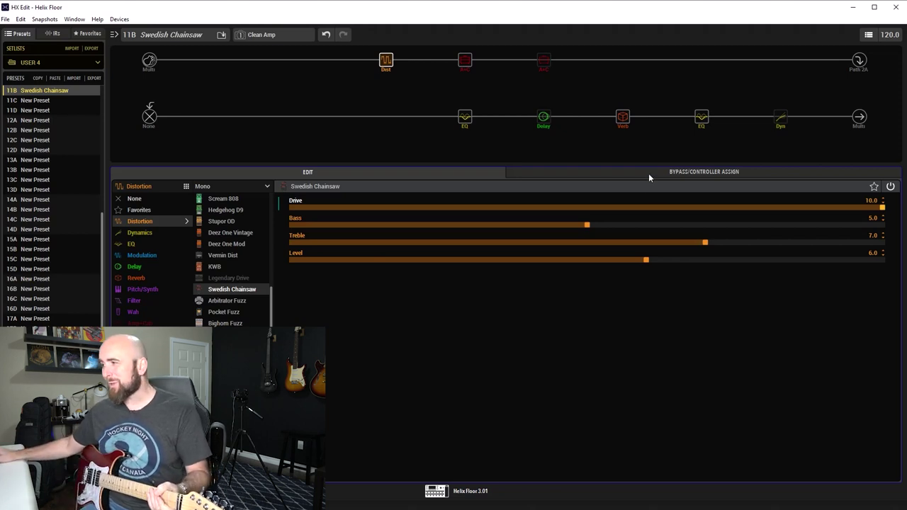
{"action": "left_click_drag", "start_coordinate": [724, 208], "coordinate": [717, 213]}
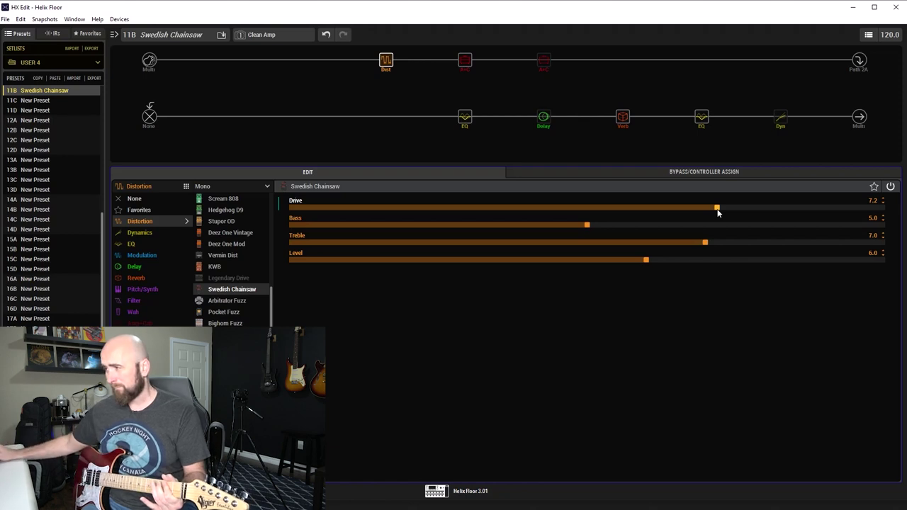
{"action": "scroll", "coordinate": [717, 213], "scroll_direction": "up", "scroll_amount": 17}
{"action": "scroll", "coordinate": [717, 212], "scroll_direction": "up", "scroll_amount": 11}
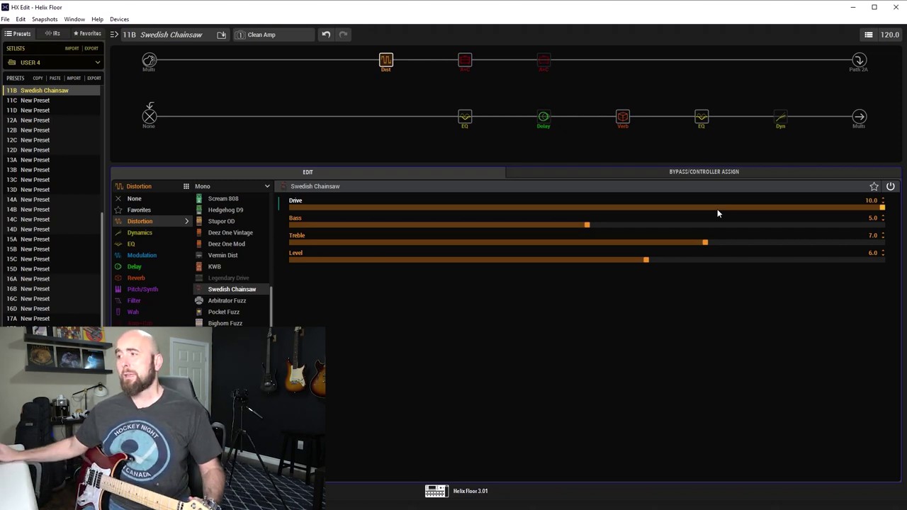
{"action": "left_click", "coordinate": [587, 241]}
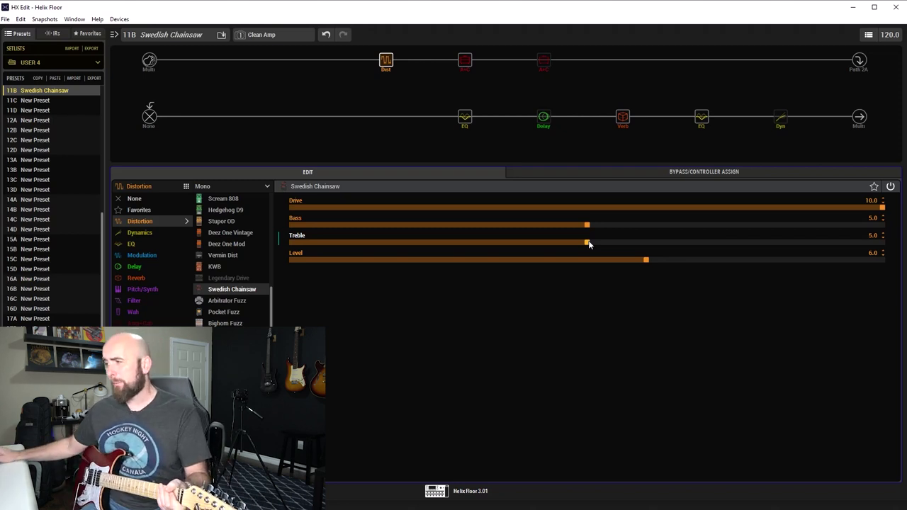
Step: Sweep the distortion's Treble up to 10.0, down to 0.0, then reset it to 5.0
{"action": "left_click_drag", "start_coordinate": [588, 244], "coordinate": [629, 244]}
{"action": "left_click_drag", "start_coordinate": [825, 246], "coordinate": [884, 243]}
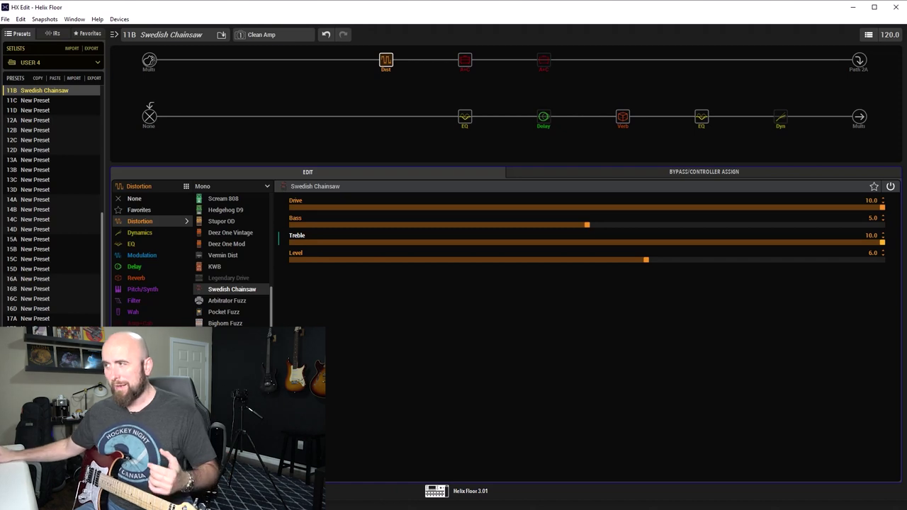
{"action": "scroll", "coordinate": [585, 246], "scroll_direction": "down", "scroll_amount": 1}
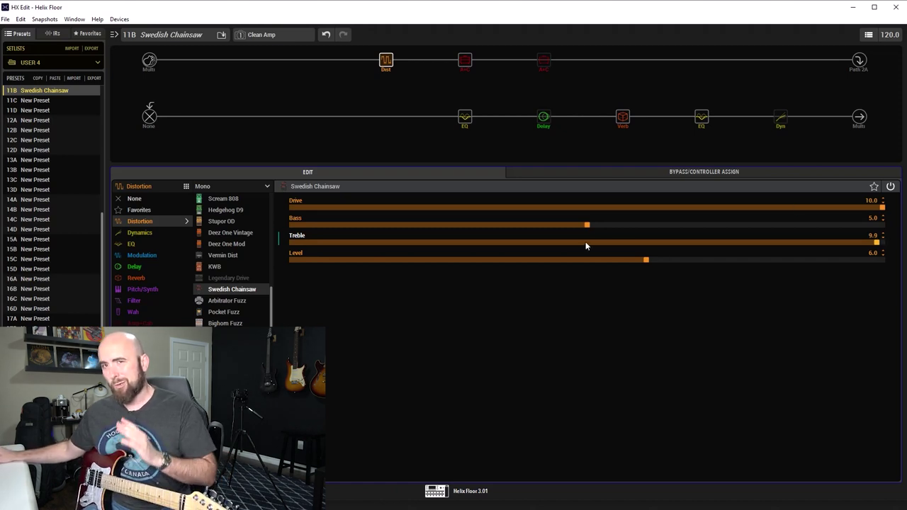
{"action": "left_click_drag", "start_coordinate": [587, 248], "coordinate": [2, 259]}
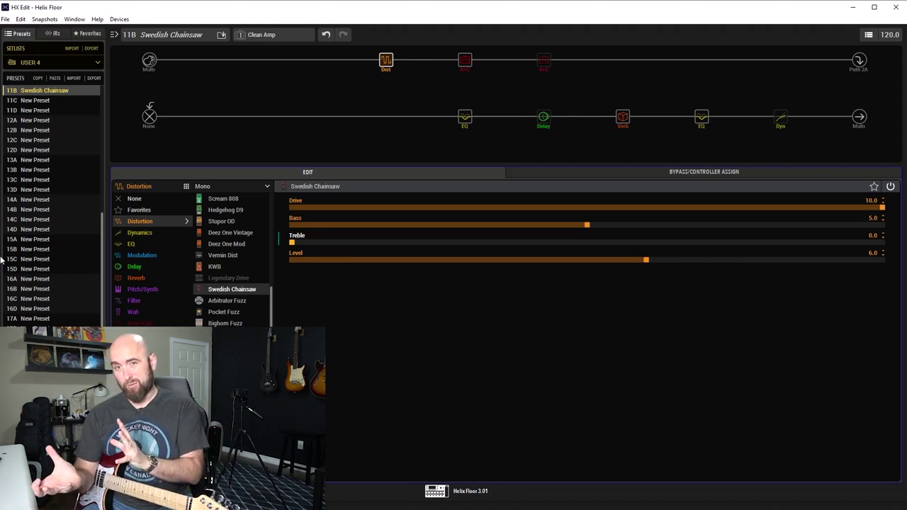
{"action": "left_click", "coordinate": [588, 243]}
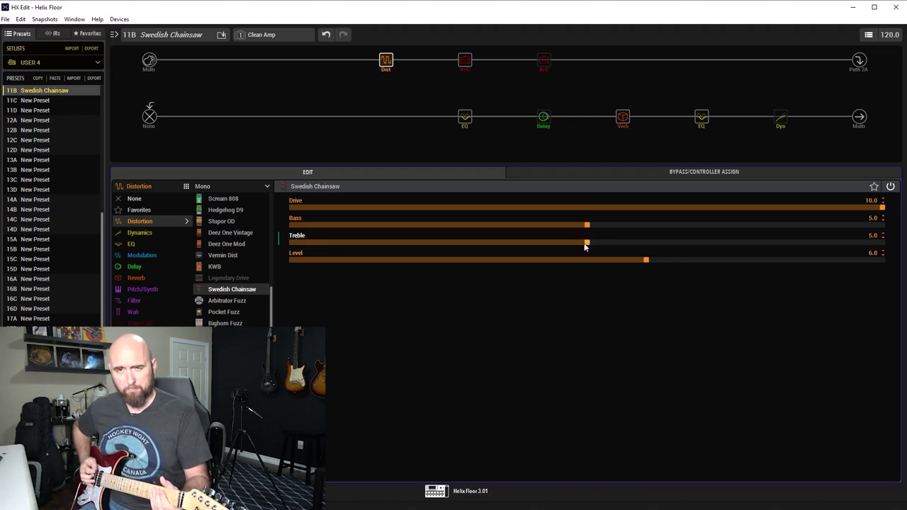
Step: Sweep the distortion's Bass from 0.0 to 10.0 and return it to 5.0
{"action": "left_click", "coordinate": [375, 224]}
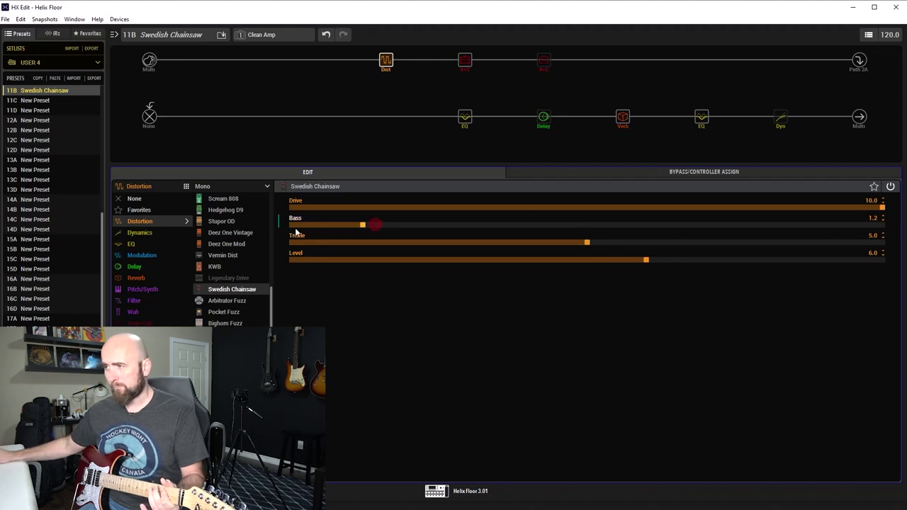
{"action": "left_click_drag", "start_coordinate": [296, 231], "coordinate": [227, 234]}
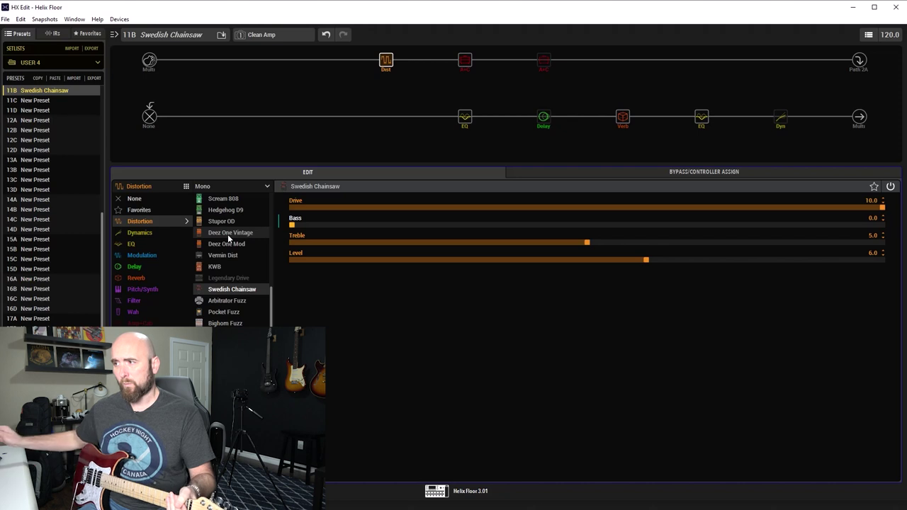
{"action": "left_click_drag", "start_coordinate": [745, 225], "coordinate": [891, 225]}
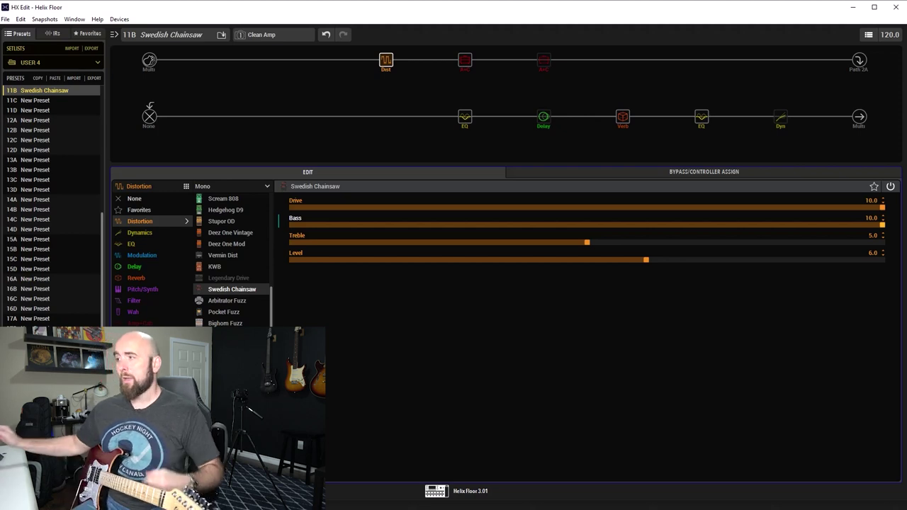
{"action": "left_click", "coordinate": [585, 225]}
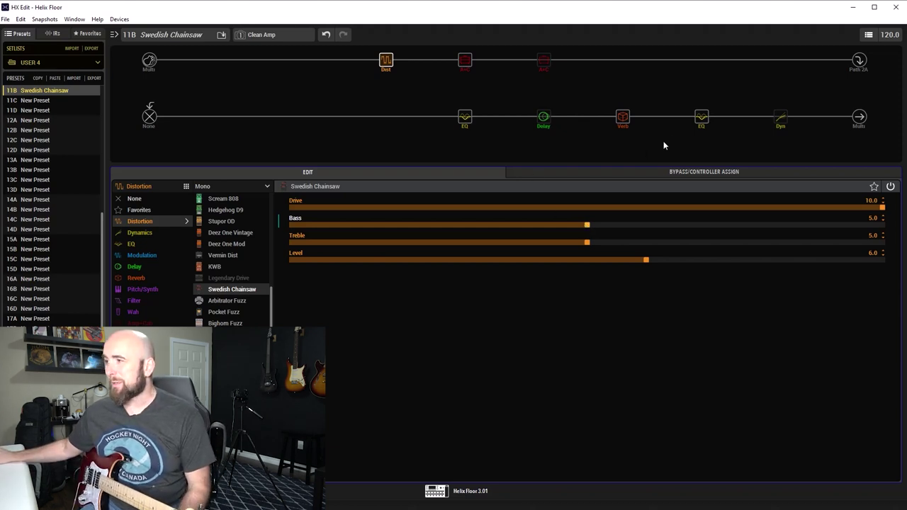
{"action": "left_click", "coordinate": [700, 120]}
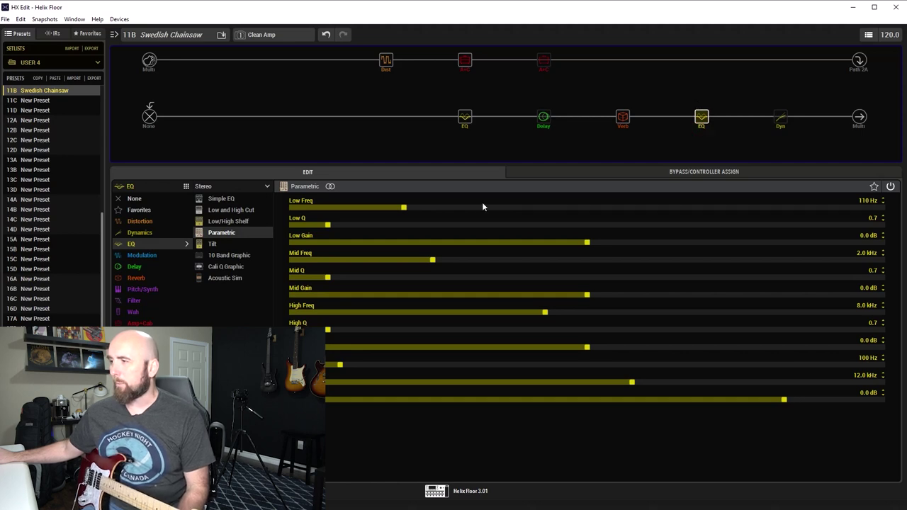
Step: Set the lower-path Parametric EQ to Low Freq 100 Hz, Low Q 1.5, Low Gain +12.0 dB
{"action": "scroll", "coordinate": [482, 206], "scroll_direction": "down", "scroll_amount": 5}
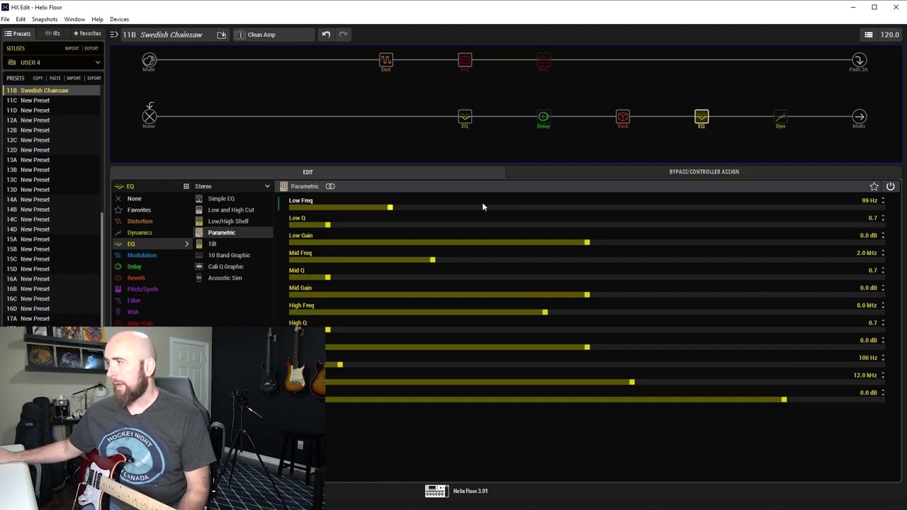
{"action": "scroll", "coordinate": [482, 207], "scroll_direction": "up", "scroll_amount": 1}
{"action": "scroll", "coordinate": [520, 221], "scroll_direction": "up", "scroll_amount": 11}
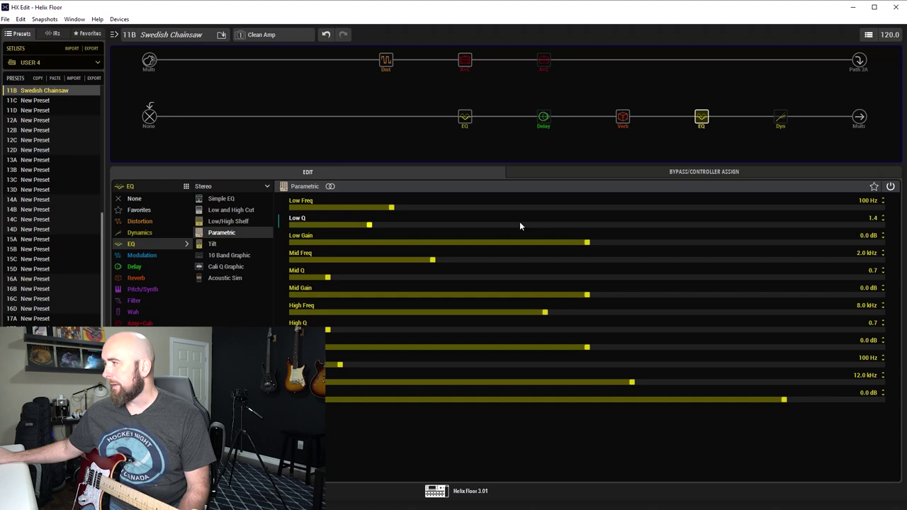
{"action": "scroll", "coordinate": [520, 222], "scroll_direction": "down", "scroll_amount": 2}
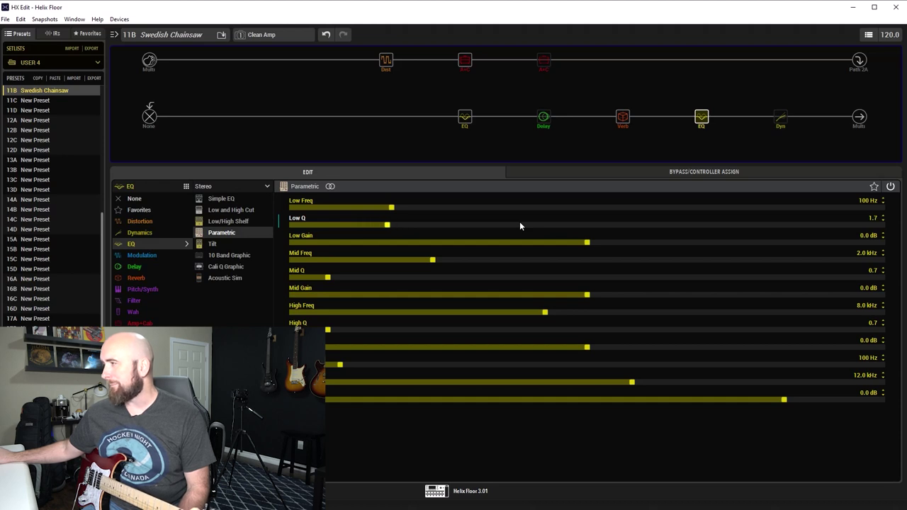
{"action": "scroll", "coordinate": [520, 225], "scroll_direction": "down", "scroll_amount": 1}
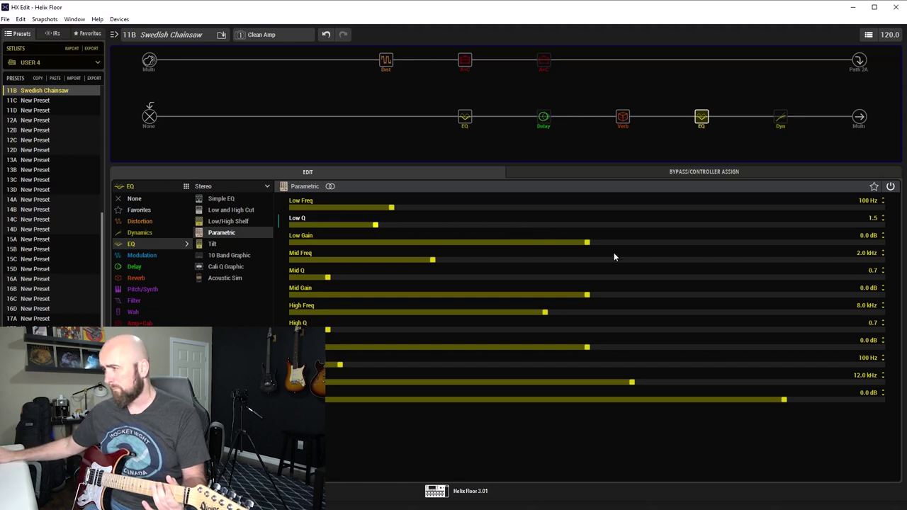
{"action": "left_click_drag", "start_coordinate": [613, 243], "coordinate": [903, 242]}
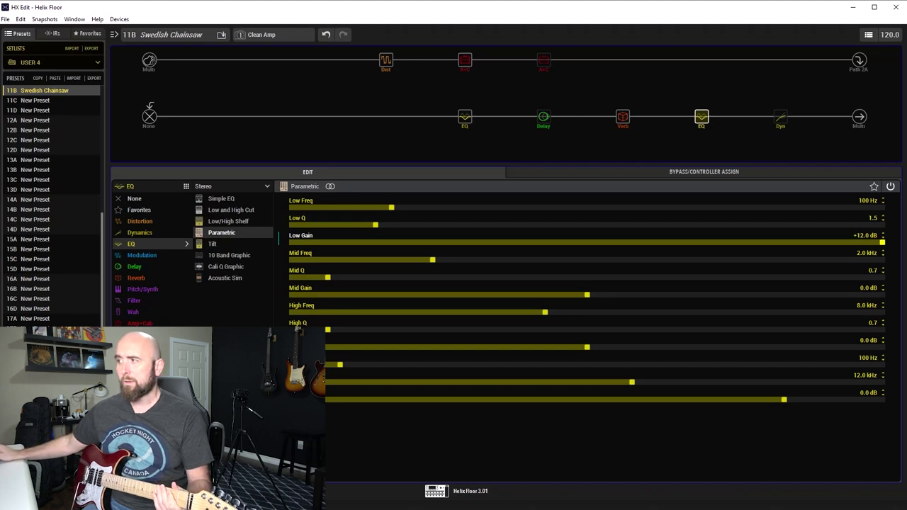
Step: Pull the Parametric EQ's Low Gain back down toward 0 dB
{"action": "mouse_move", "coordinate": [691, 111]}
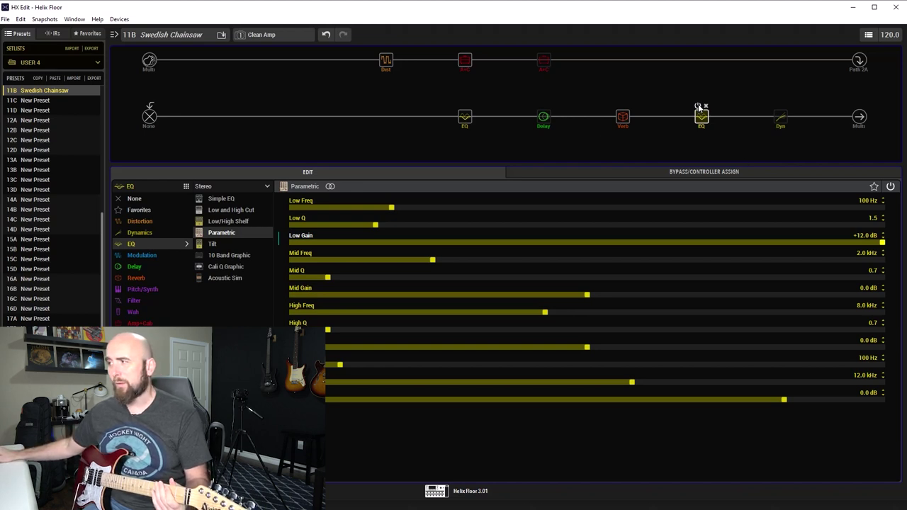
{"action": "left_click", "coordinate": [627, 242]}
{"action": "scroll", "coordinate": [626, 239], "scroll_direction": "down", "scroll_amount": 8}
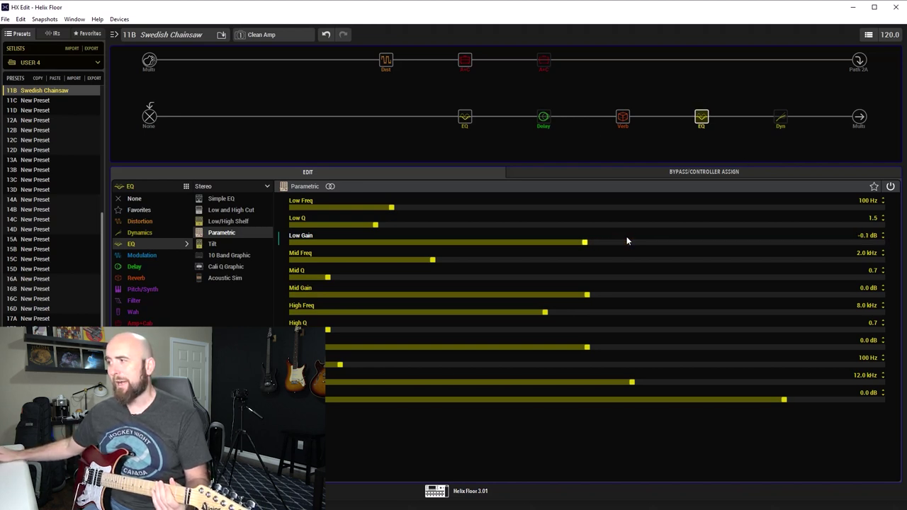
Step: Sweep the distortion's Bass to 10.0 and back to 5.0, then re-boost EQ Low Gain to +12.0 dB
{"action": "left_click", "coordinate": [386, 61]}
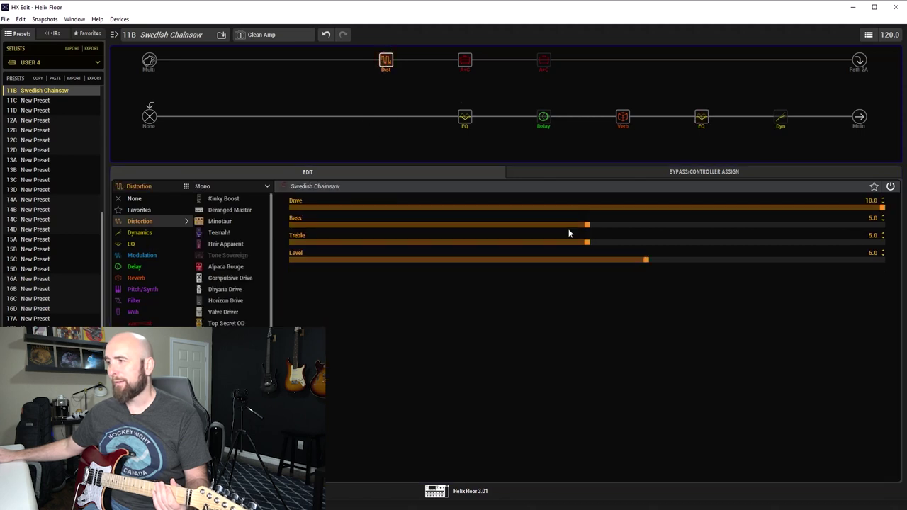
{"action": "left_click_drag", "start_coordinate": [635, 227], "coordinate": [882, 224]}
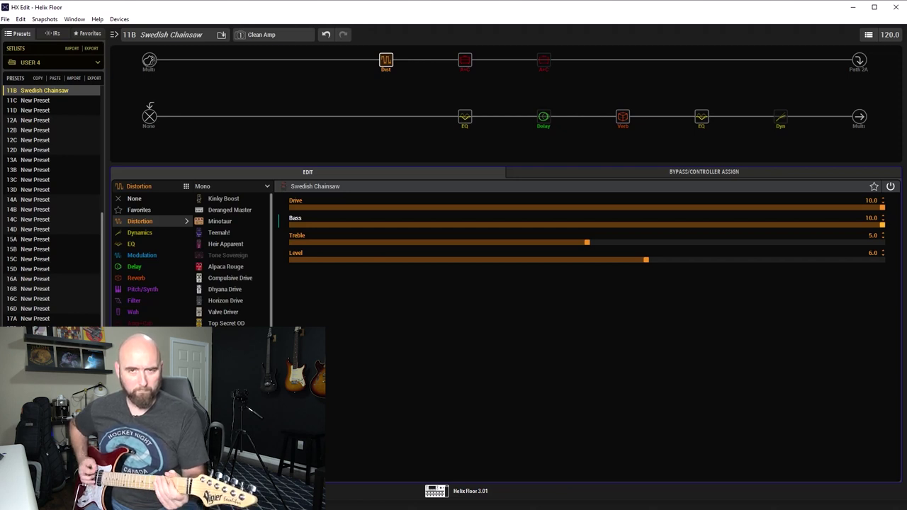
{"action": "left_click", "coordinate": [802, 227]}
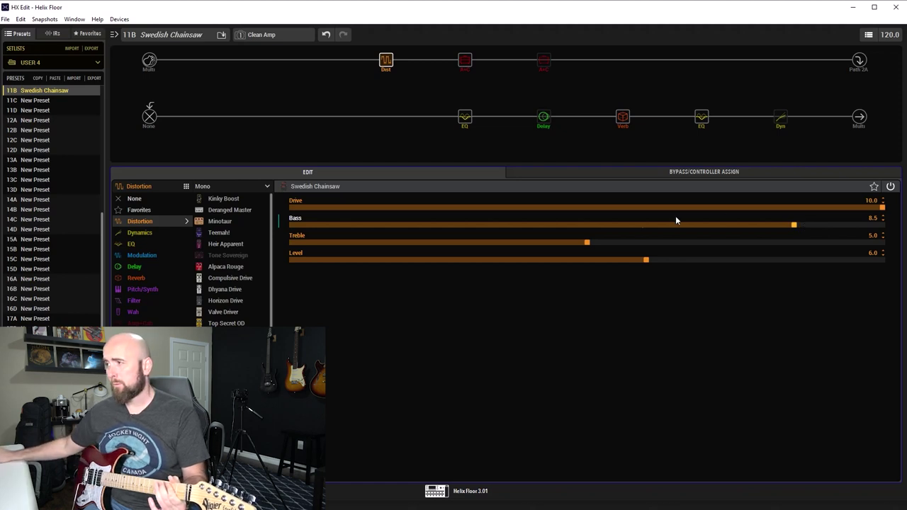
{"action": "left_click_drag", "start_coordinate": [591, 226], "coordinate": [588, 225]}
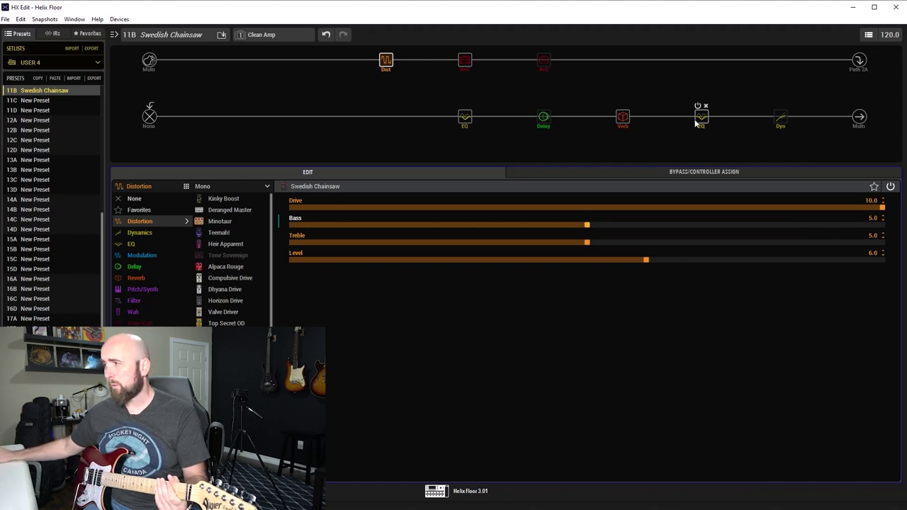
{"action": "left_click", "coordinate": [701, 116]}
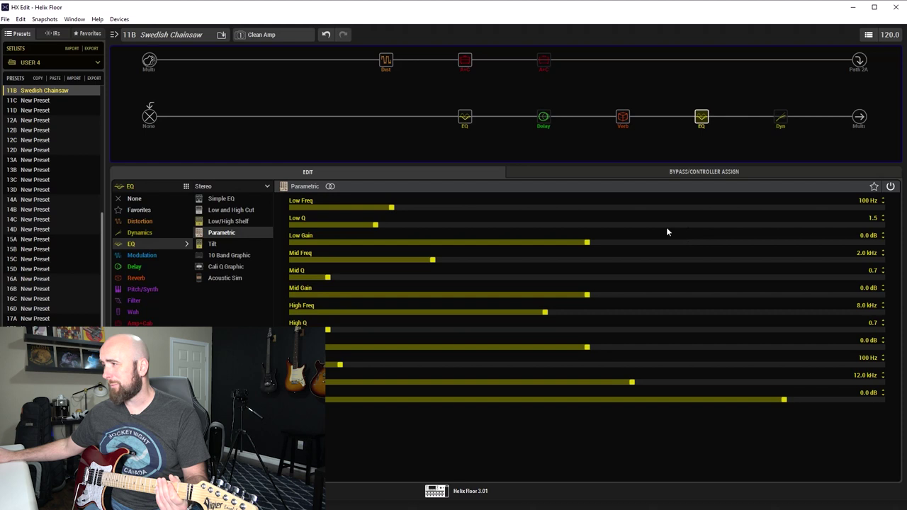
{"action": "left_click_drag", "start_coordinate": [713, 242], "coordinate": [713, 243]}
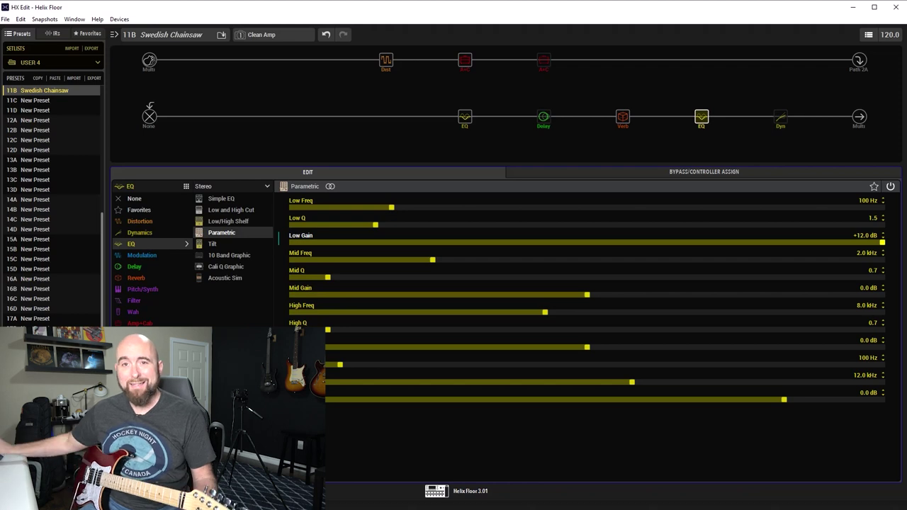
Step: Reset the EQ's Low Gain to 0.0 dB, then boost Mid Gain to +12.0 dB and reset it
{"action": "double_click", "coordinate": [575, 243]}
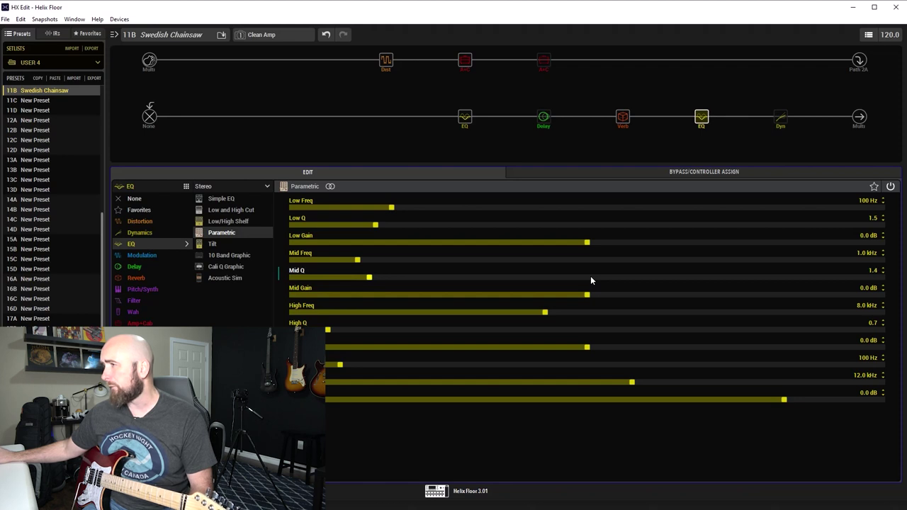
{"action": "left_click", "coordinate": [386, 61]}
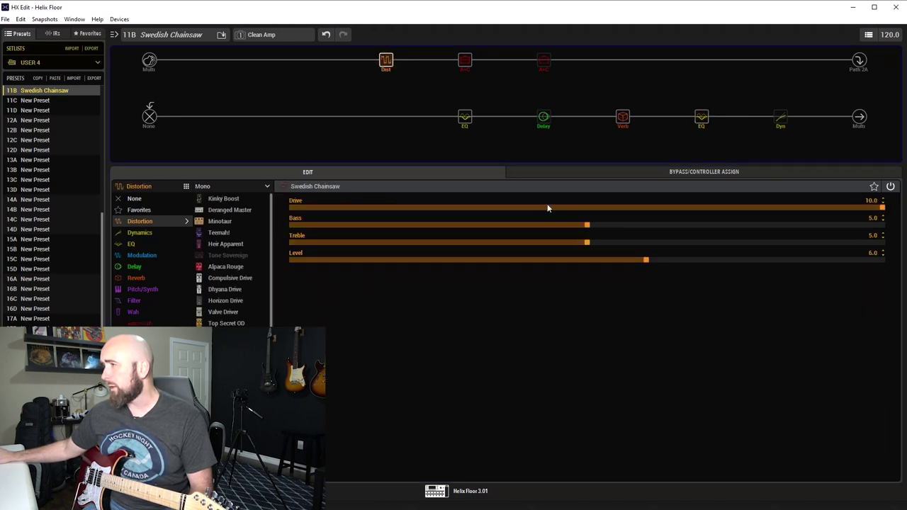
{"action": "left_click", "coordinate": [465, 122]}
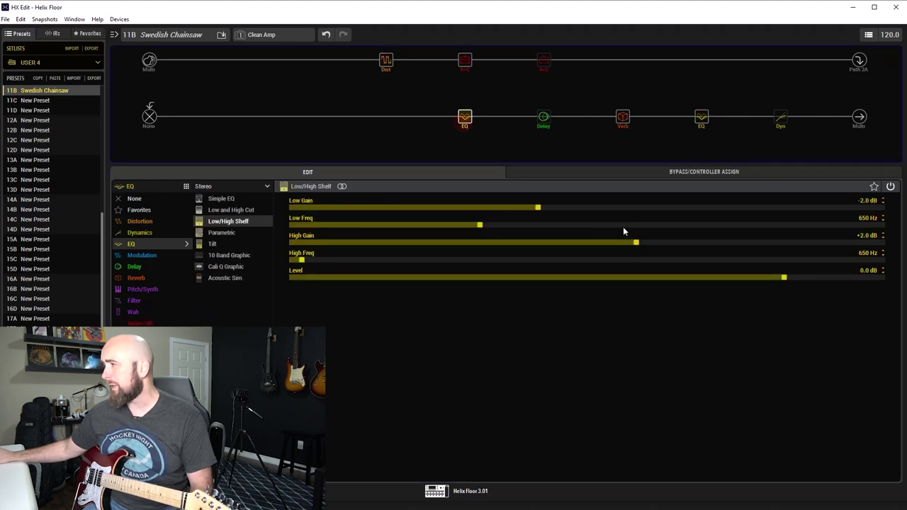
{"action": "left_click", "coordinate": [701, 118]}
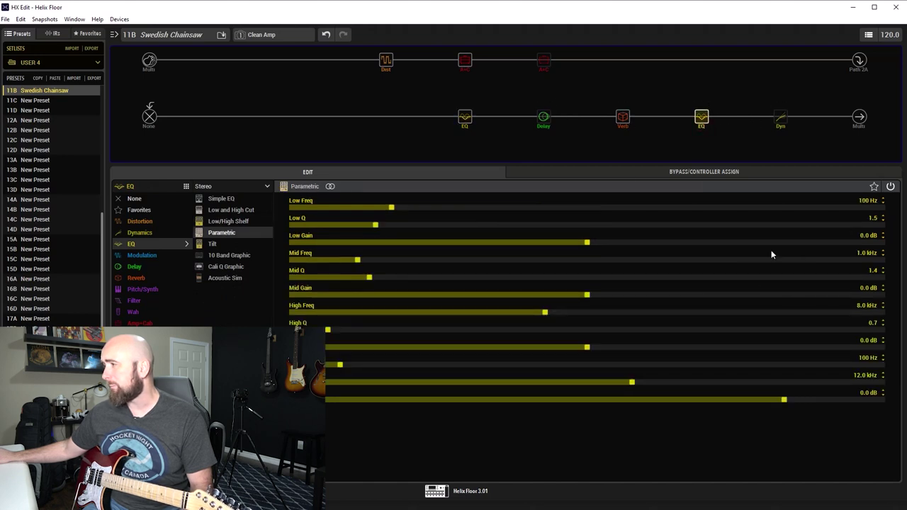
{"action": "left_click_drag", "start_coordinate": [791, 296], "coordinate": [891, 296]}
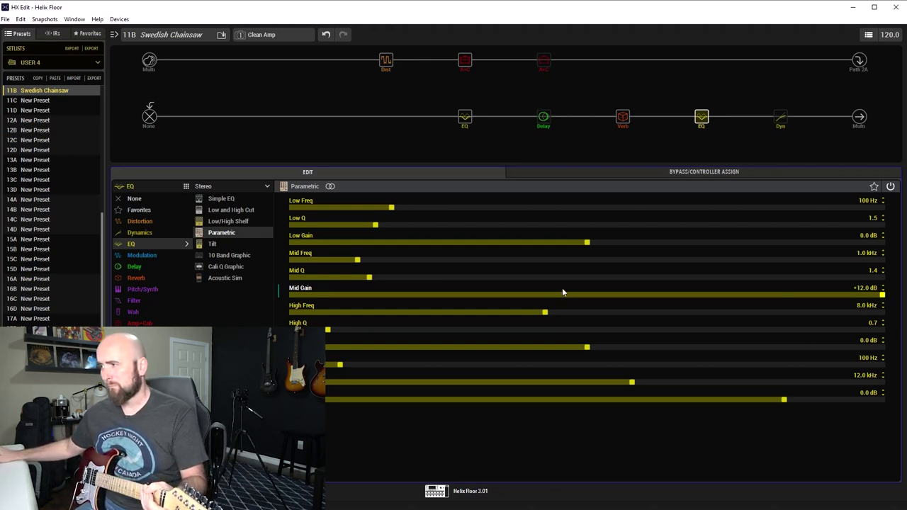
{"action": "left_click", "coordinate": [585, 294]}
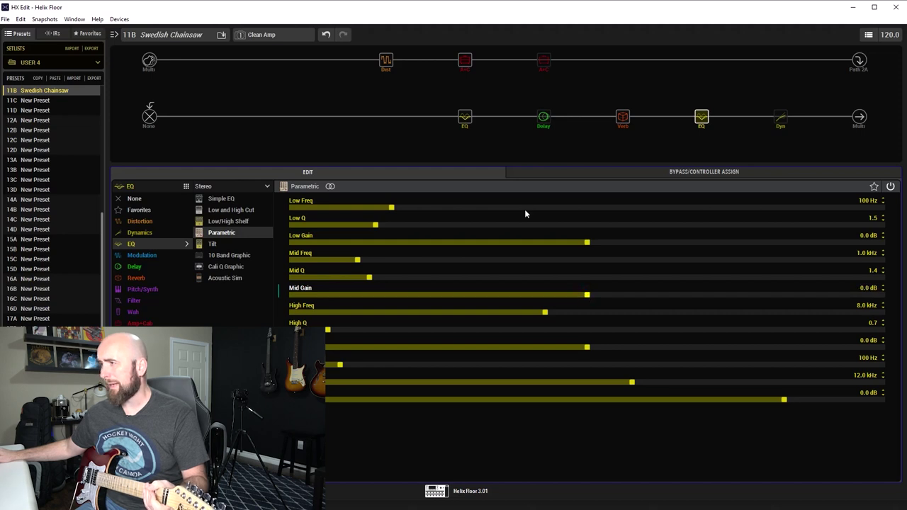
Step: Push the Swedish Chainsaw's Treble up to 10.0, then bring it back to about 5.0
{"action": "left_click", "coordinate": [394, 62]}
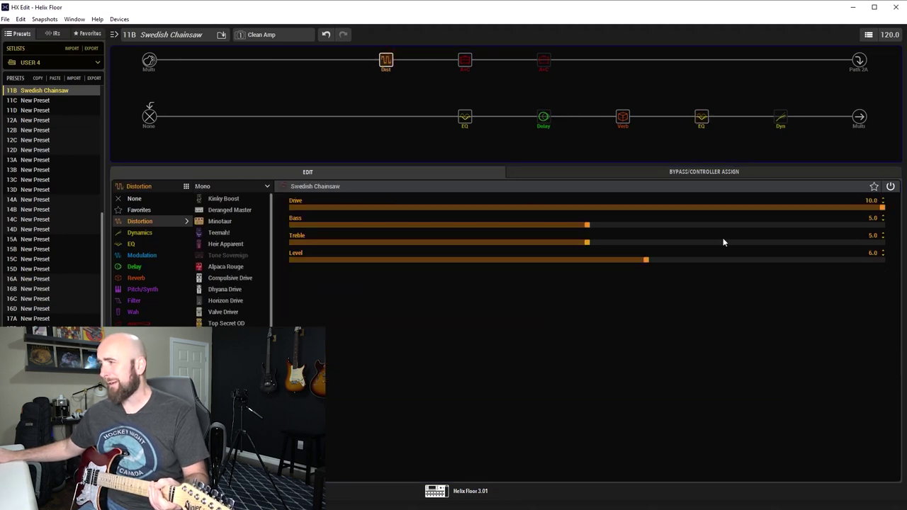
{"action": "left_click_drag", "start_coordinate": [726, 243], "coordinate": [889, 242]}
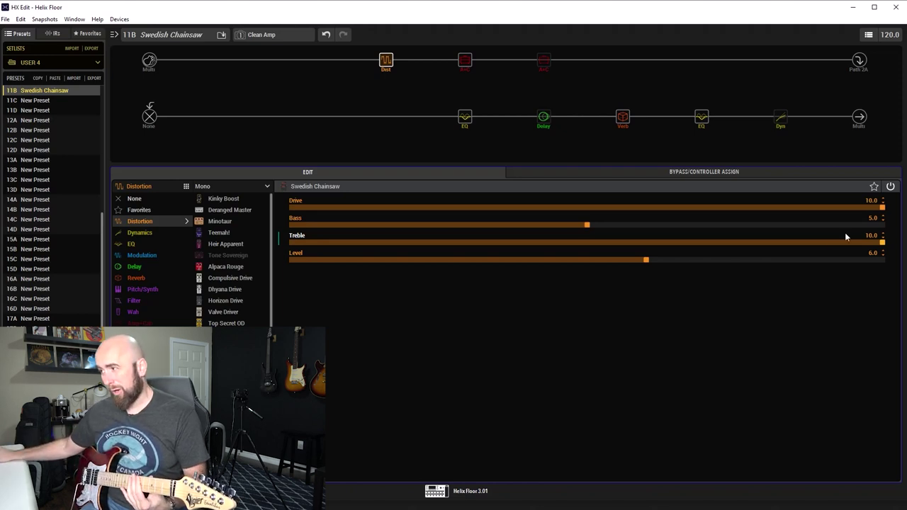
{"action": "left_click", "coordinate": [829, 245]}
{"action": "scroll", "coordinate": [828, 245], "scroll_direction": "down", "scroll_amount": 6}
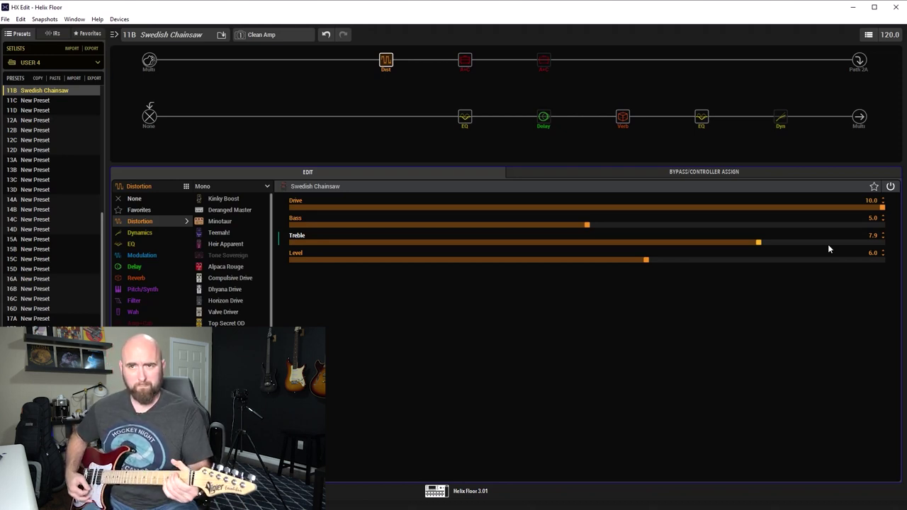
{"action": "left_click", "coordinate": [591, 243]}
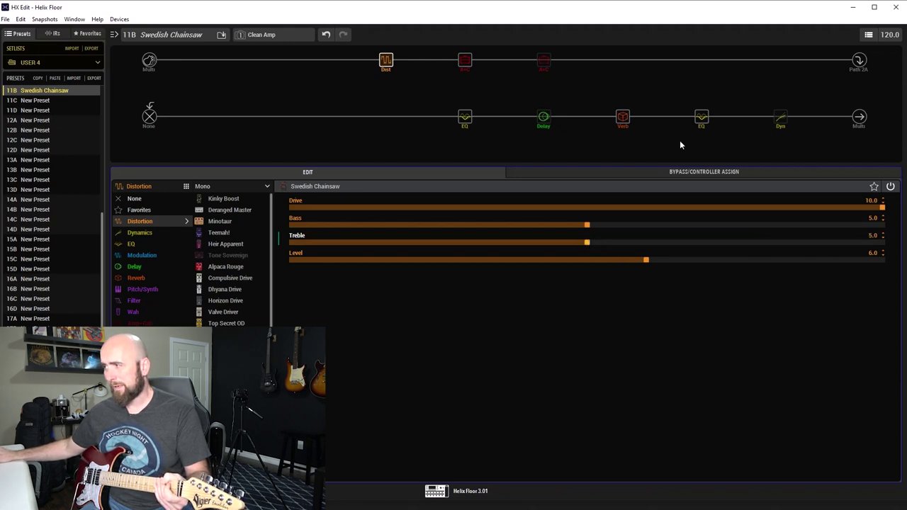
Step: Boost the lower Parametric EQ's Mid Gain to +12.0 dB at 1.2 kHz, then reselect the Swedish Chainsaw
{"action": "left_click", "coordinate": [707, 122]}
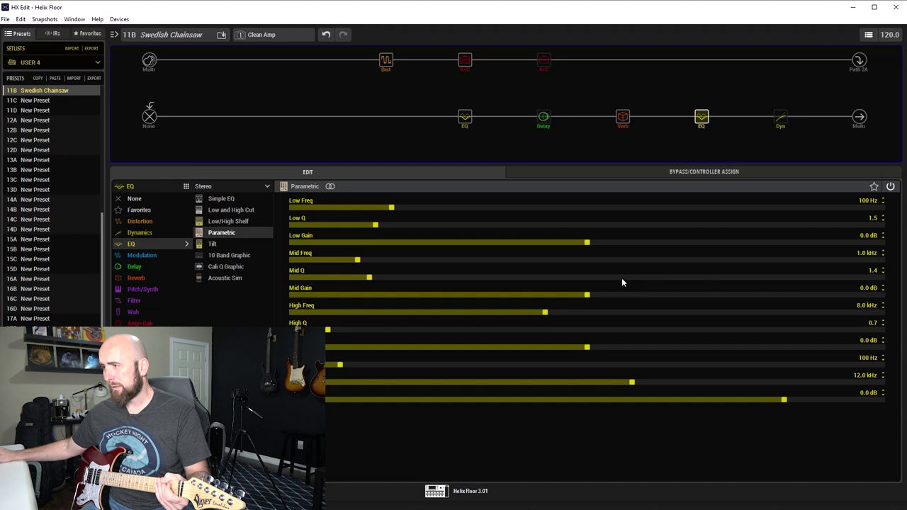
{"action": "left_click_drag", "start_coordinate": [642, 294], "coordinate": [885, 294]}
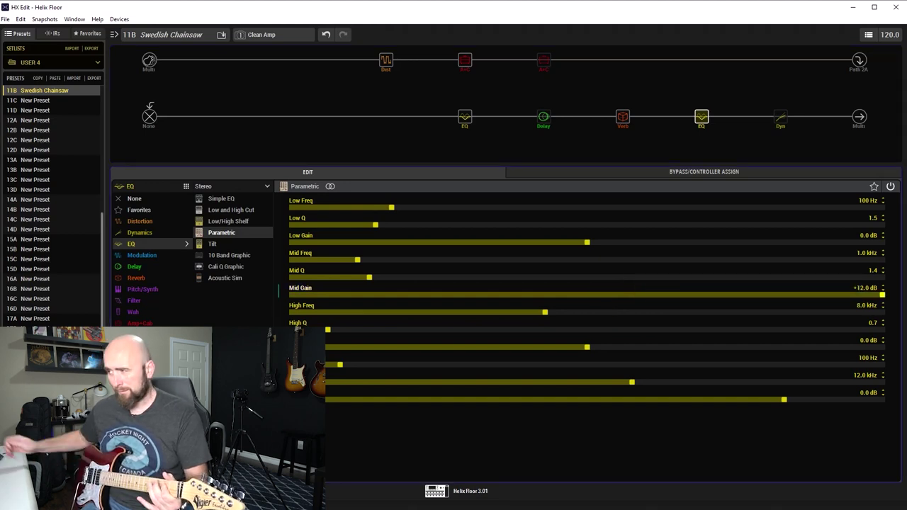
{"action": "scroll", "coordinate": [696, 261], "scroll_direction": "up", "scroll_amount": 4}
{"action": "scroll", "coordinate": [695, 261], "scroll_direction": "down", "scroll_amount": 2}
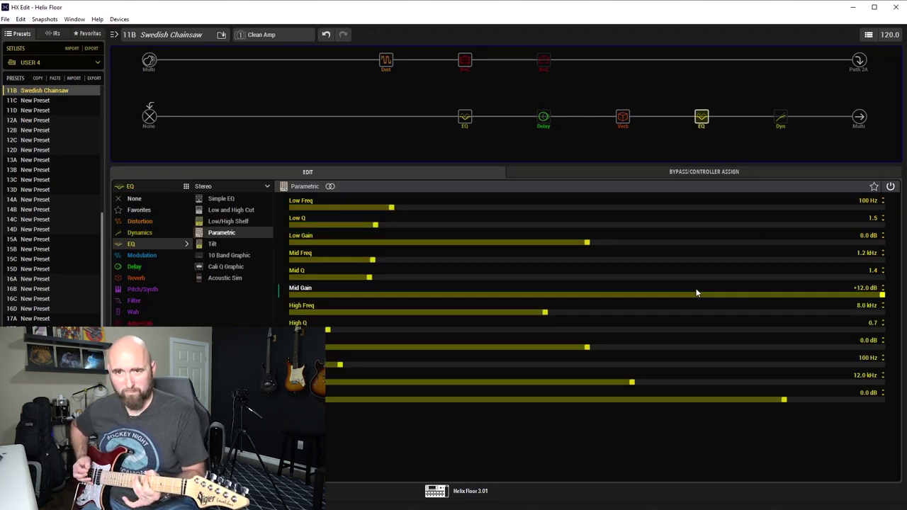
{"action": "left_click", "coordinate": [386, 61]}
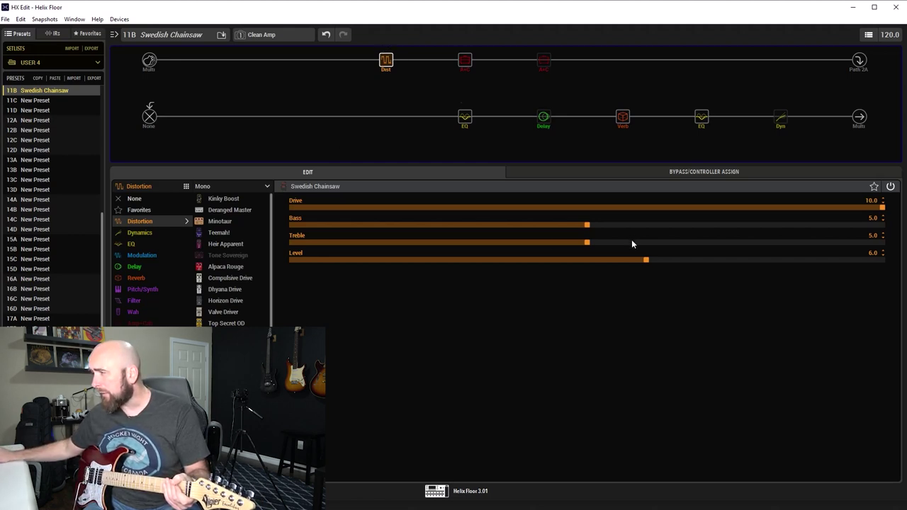
Step: Sweep the Treble up to 8.1, settle it at 6.0, and drop Bass to 0.0
{"action": "scroll", "coordinate": [632, 243], "scroll_direction": "up", "scroll_amount": 3}
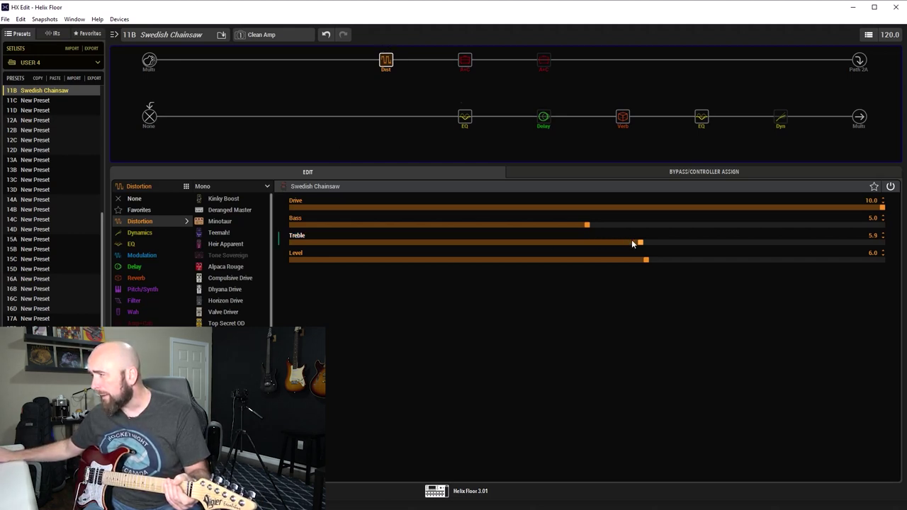
{"action": "scroll", "coordinate": [632, 243], "scroll_direction": "up", "scroll_amount": 1}
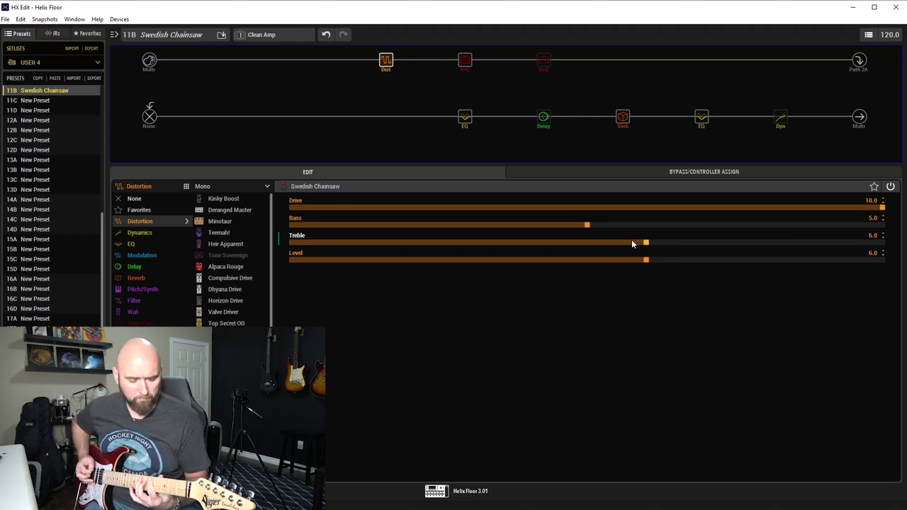
{"action": "scroll", "coordinate": [631, 243], "scroll_direction": "up", "scroll_amount": 8}
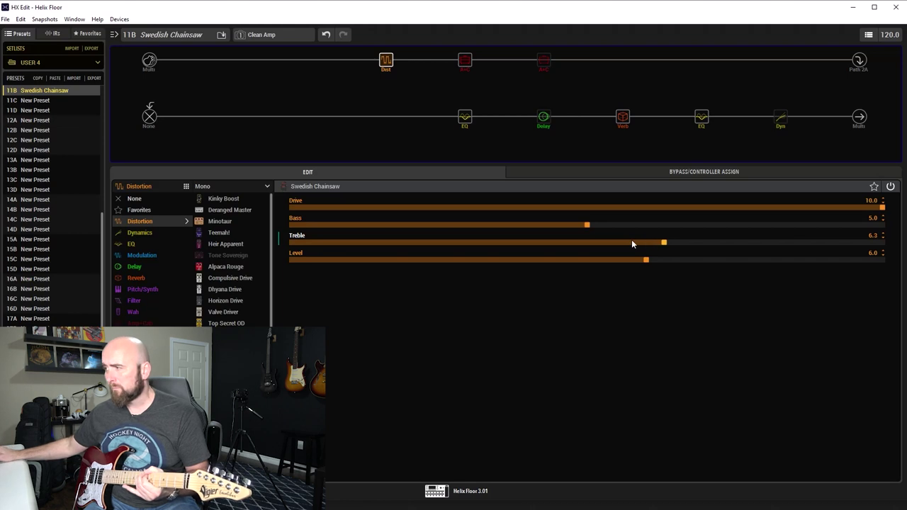
{"action": "scroll", "coordinate": [632, 243], "scroll_direction": "up", "scroll_amount": 2}
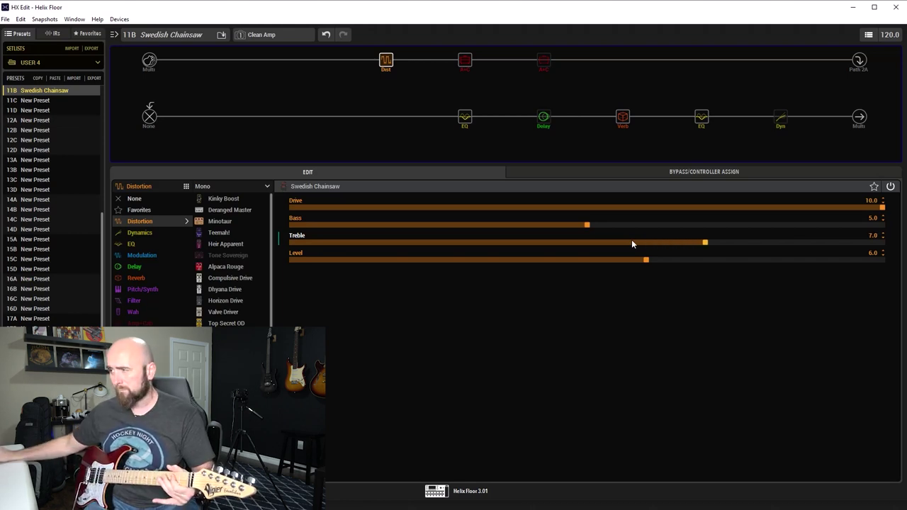
{"action": "scroll", "coordinate": [632, 243], "scroll_direction": "up", "scroll_amount": 10}
{"action": "scroll", "coordinate": [632, 243], "scroll_direction": "up", "scroll_amount": 1}
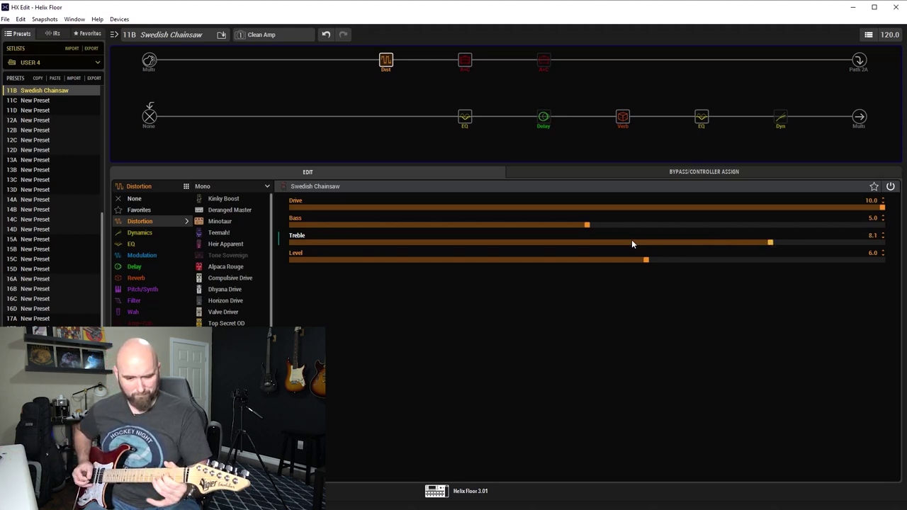
{"action": "scroll", "coordinate": [632, 244], "scroll_direction": "down", "scroll_amount": 7}
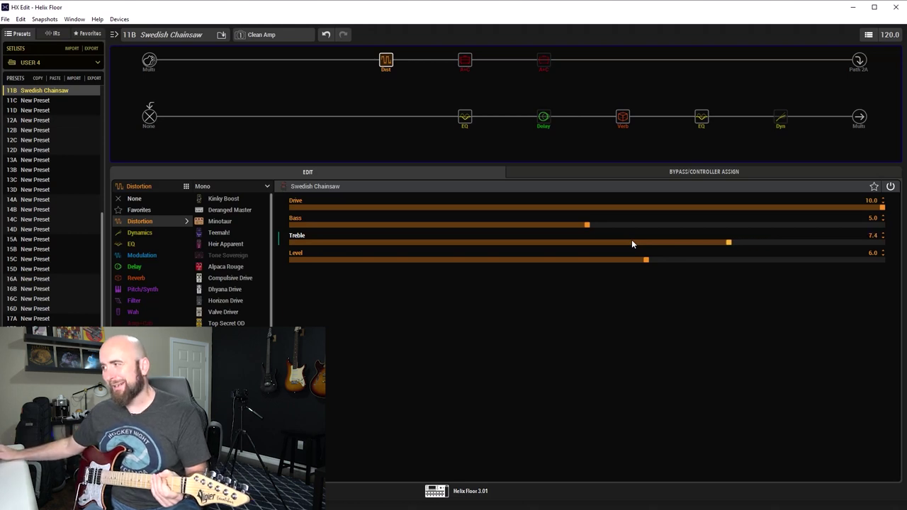
{"action": "scroll", "coordinate": [633, 244], "scroll_direction": "up", "scroll_amount": 1}
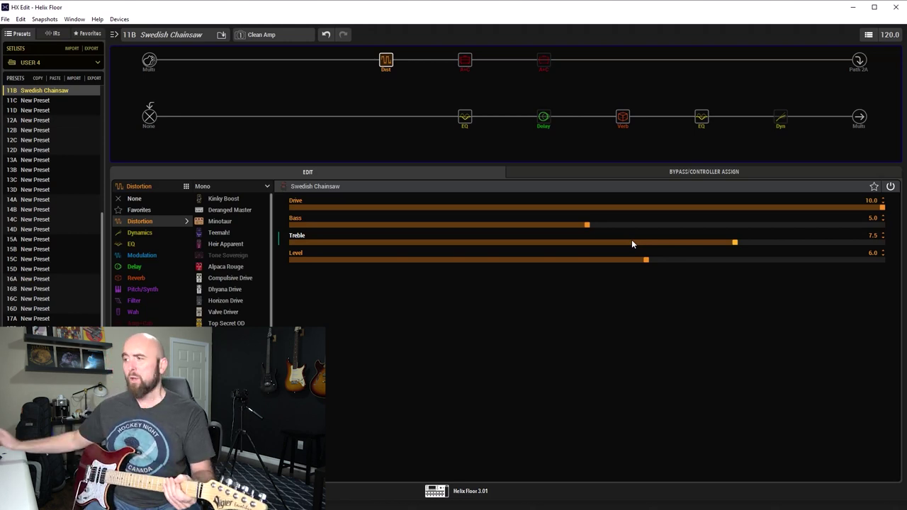
{"action": "scroll", "coordinate": [632, 244], "scroll_direction": "down", "scroll_amount": 8}
{"action": "scroll", "coordinate": [632, 243], "scroll_direction": "down", "scroll_amount": 2}
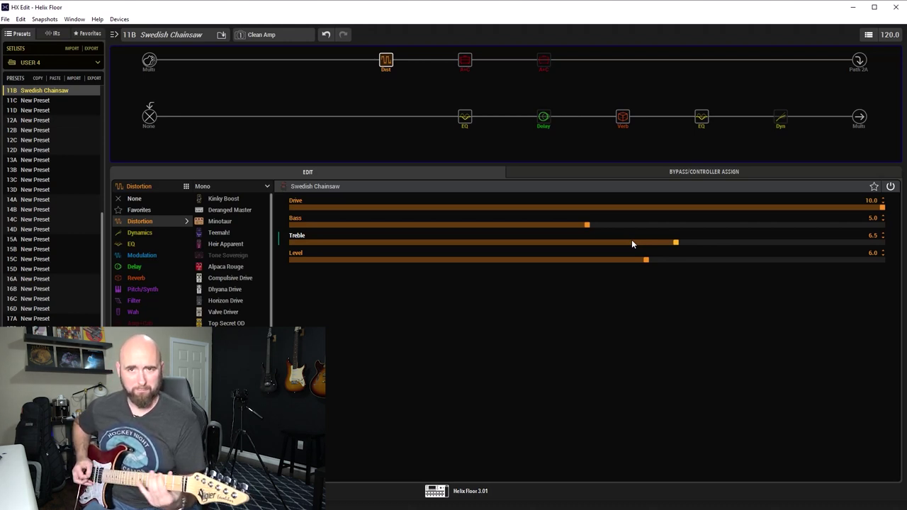
{"action": "scroll", "coordinate": [633, 244], "scroll_direction": "down", "scroll_amount": 4}
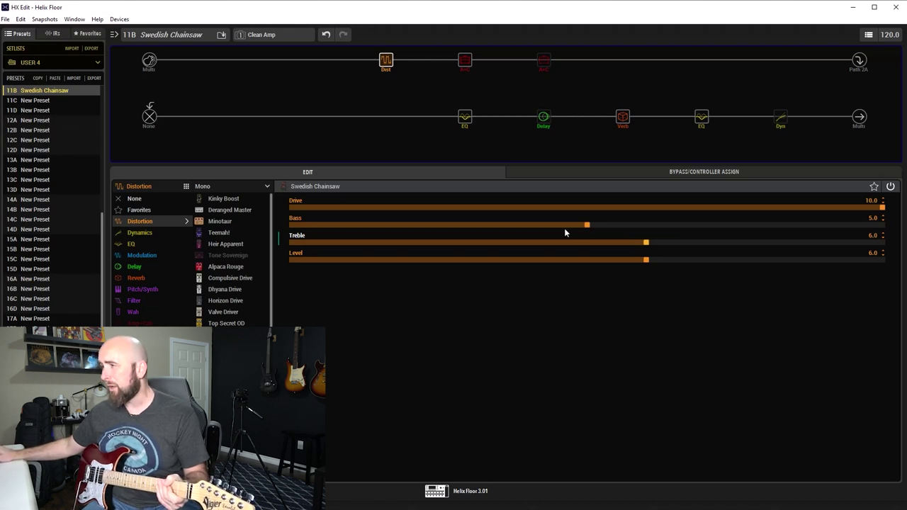
{"action": "left_click_drag", "start_coordinate": [475, 225], "coordinate": [239, 244]}
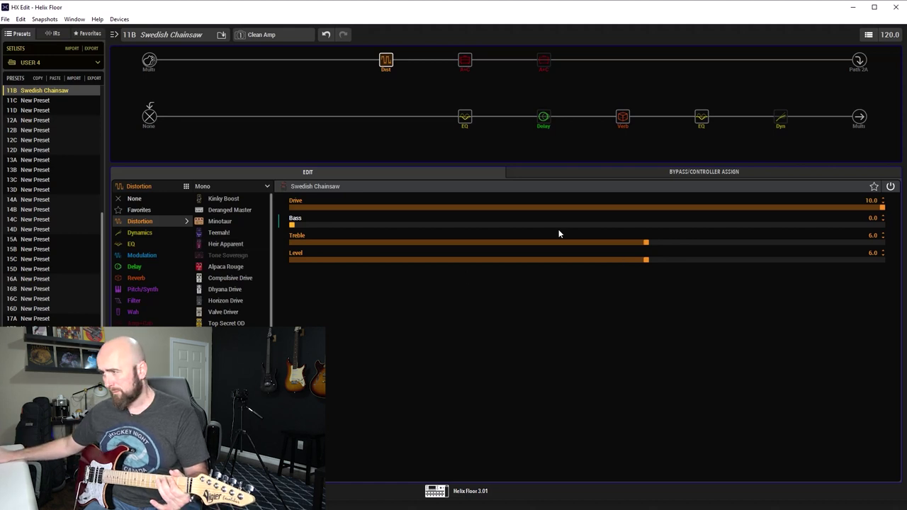
Step: Sweep the Bass up to about 8, settle it at 5.0, and turn Drive down to 0.0
{"action": "left_click_drag", "start_coordinate": [559, 233], "coordinate": [804, 231]}
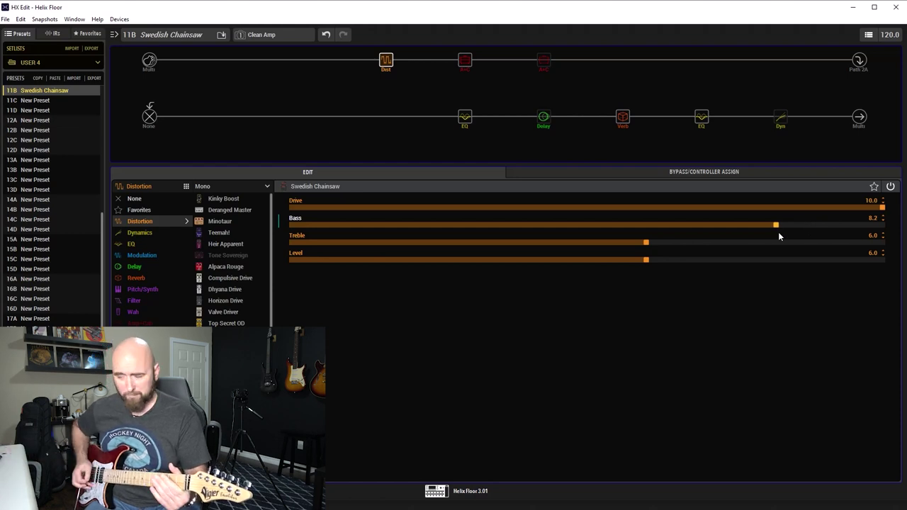
{"action": "left_click", "coordinate": [717, 225]}
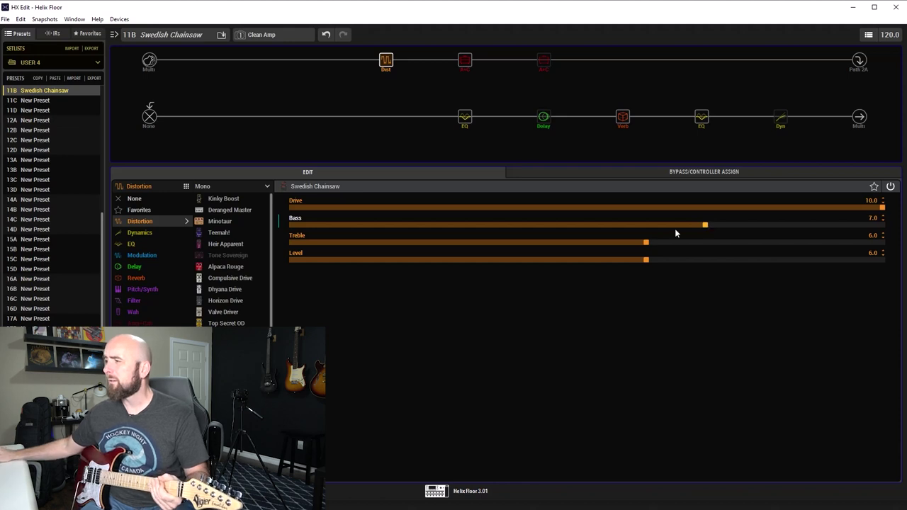
{"action": "left_click_drag", "start_coordinate": [672, 223], "coordinate": [587, 224]}
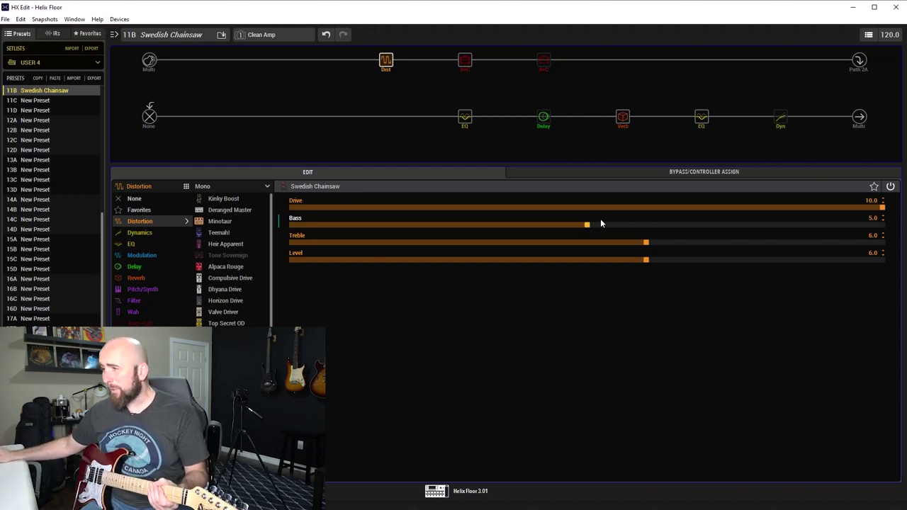
{"action": "left_click_drag", "start_coordinate": [418, 205], "coordinate": [277, 212]}
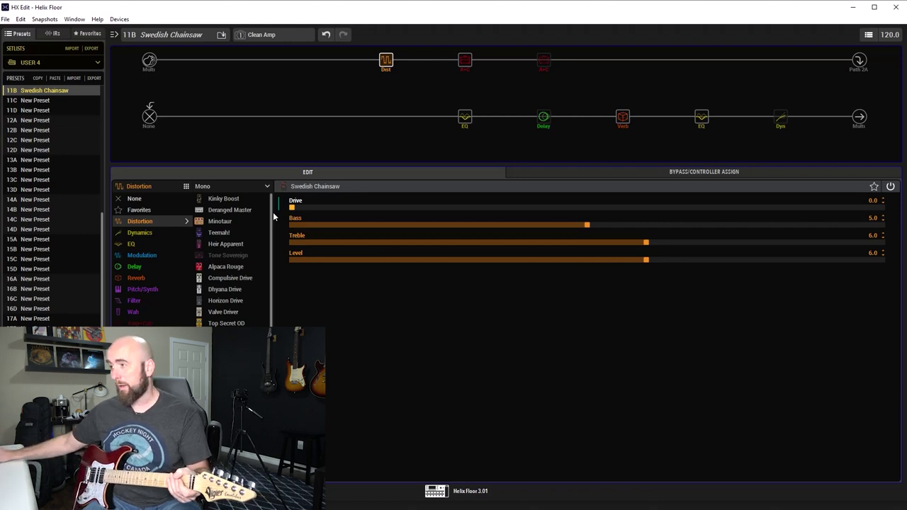
Step: Reset Treble to 5.0, then sweep Bass through 6.0 up to 10.0 and settle at 7.7
{"action": "left_click", "coordinate": [587, 246]}
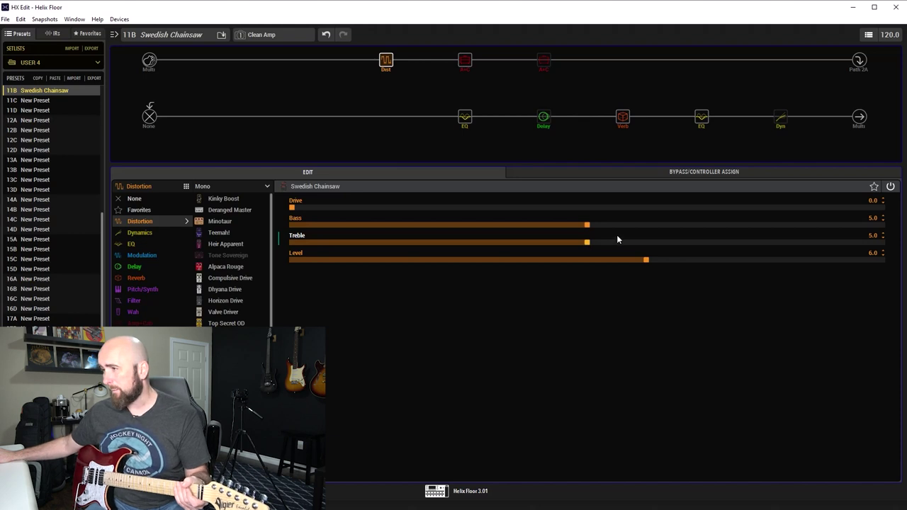
{"action": "scroll", "coordinate": [635, 228], "scroll_direction": "up", "scroll_amount": 1}
{"action": "scroll", "coordinate": [635, 229], "scroll_direction": "up", "scroll_amount": 9}
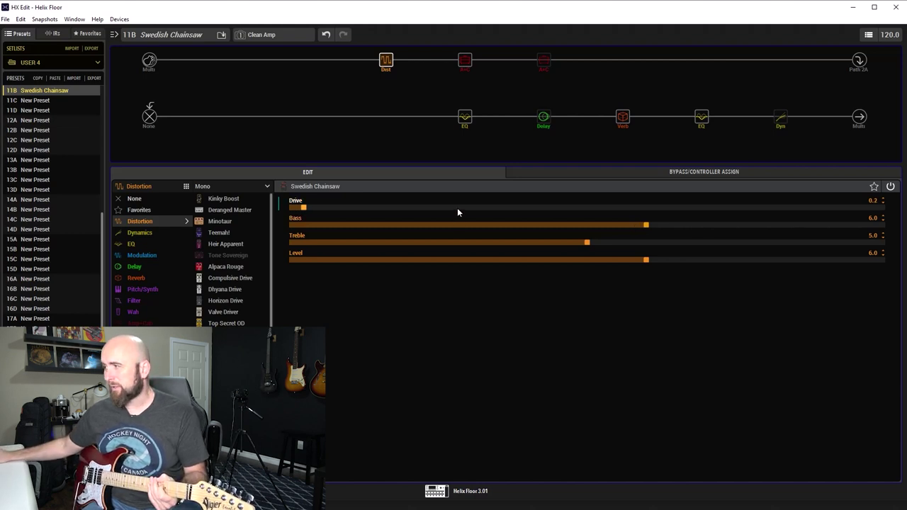
{"action": "left_click_drag", "start_coordinate": [684, 228], "coordinate": [890, 231]}
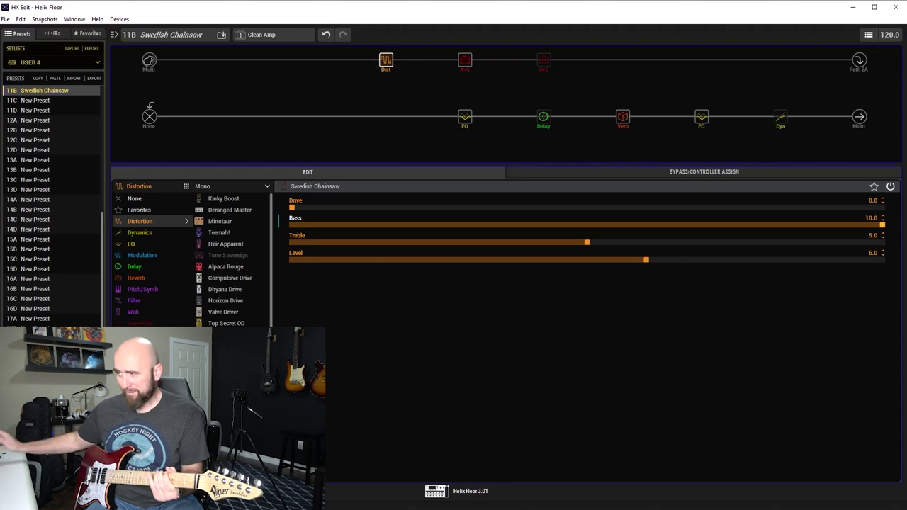
{"action": "left_click", "coordinate": [745, 227]}
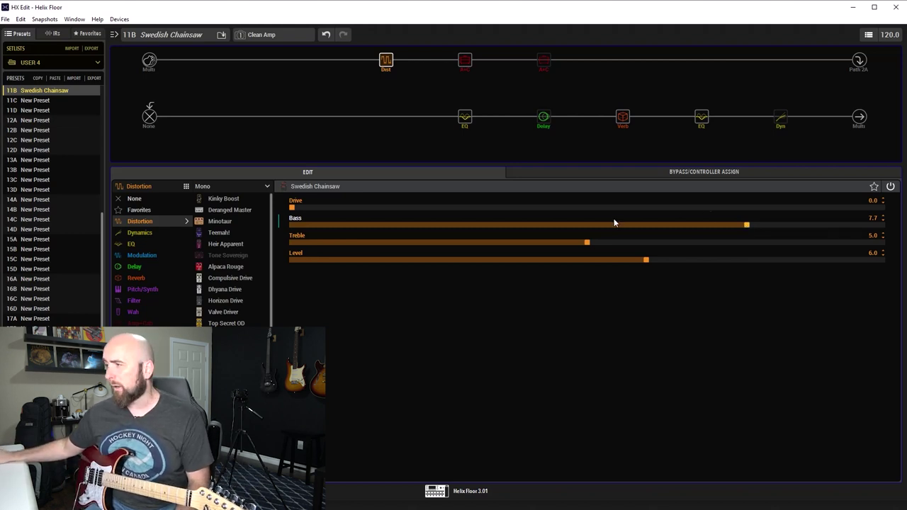
Step: Return the Bass to exactly 5.0 and lift the Drive just above 0.0
{"action": "left_click", "coordinate": [583, 225]}
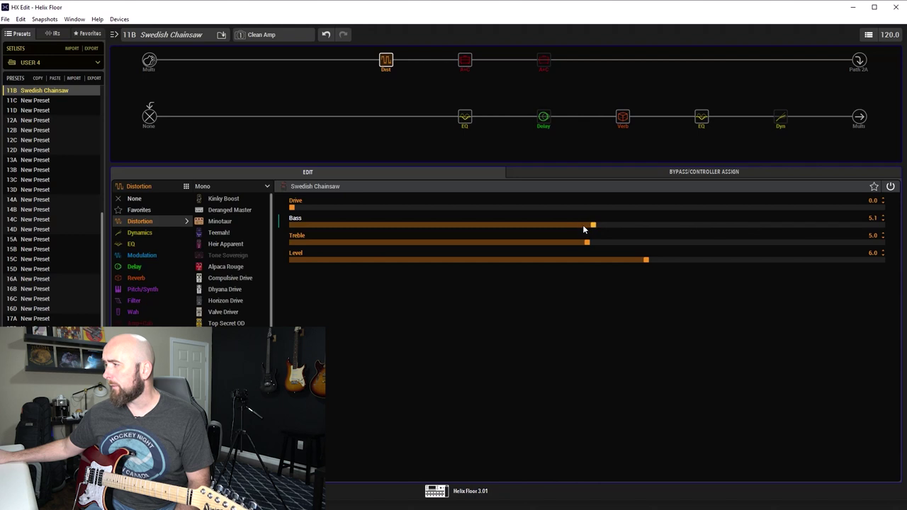
{"action": "left_click", "coordinate": [582, 224]}
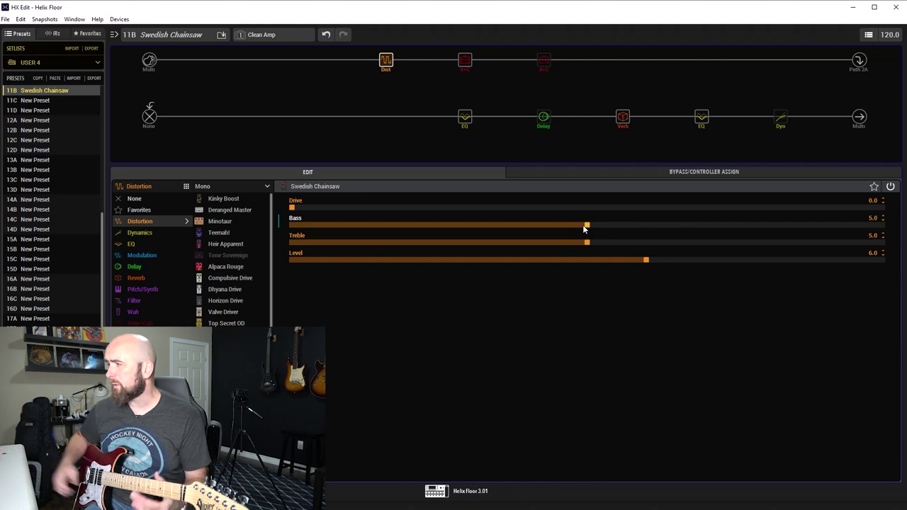
{"action": "left_click", "coordinate": [335, 207]}
{"action": "scroll", "coordinate": [335, 207], "scroll_direction": "up", "scroll_amount": 3}
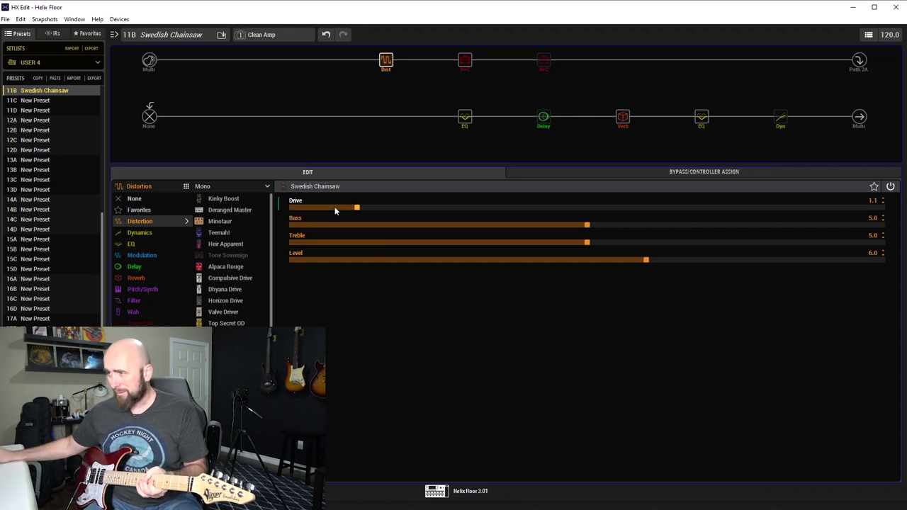
{"action": "scroll", "coordinate": [334, 206], "scroll_direction": "down", "scroll_amount": 5}
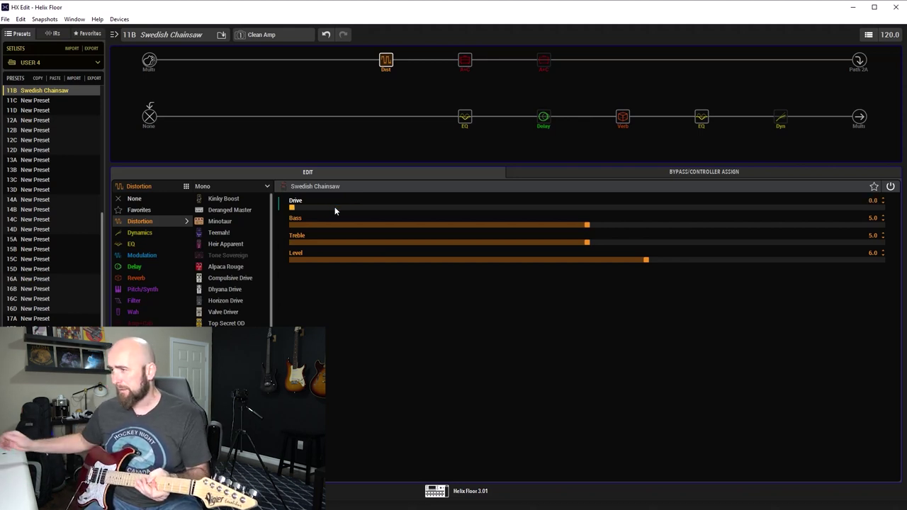
Step: Raise the Drive gradually with the scroll wheel up to 5.1
{"action": "scroll", "coordinate": [334, 206], "scroll_direction": "up", "scroll_amount": 7}
{"action": "scroll", "coordinate": [334, 206], "scroll_direction": "up", "scroll_amount": 1}
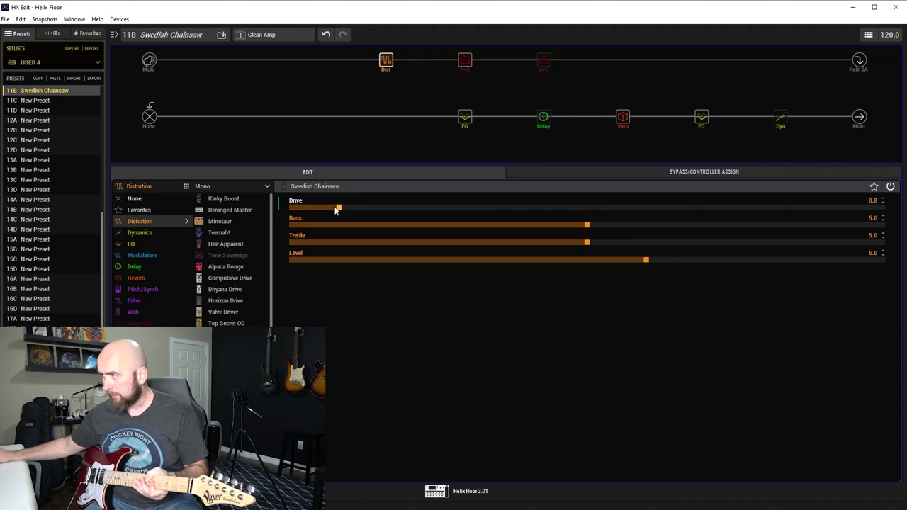
{"action": "scroll", "coordinate": [335, 206], "scroll_direction": "up", "scroll_amount": 1}
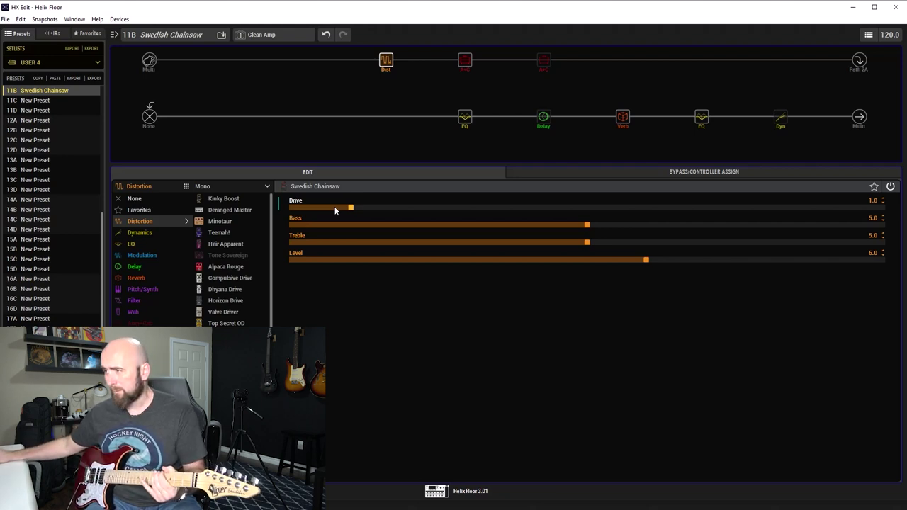
{"action": "scroll", "coordinate": [335, 207], "scroll_direction": "up", "scroll_amount": 18}
{"action": "scroll", "coordinate": [334, 206], "scroll_direction": "up", "scroll_amount": 1}
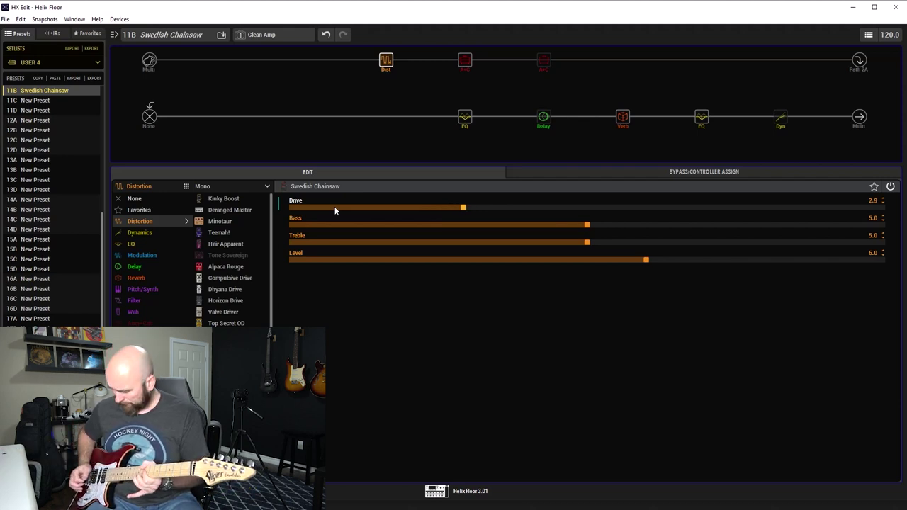
{"action": "scroll", "coordinate": [335, 206], "scroll_direction": "up", "scroll_amount": 11}
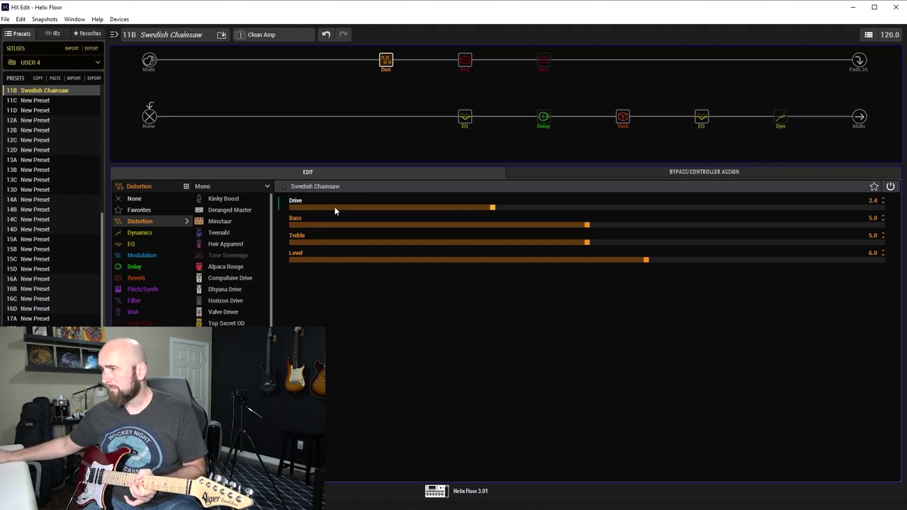
{"action": "scroll", "coordinate": [335, 206], "scroll_direction": "up", "scroll_amount": 10}
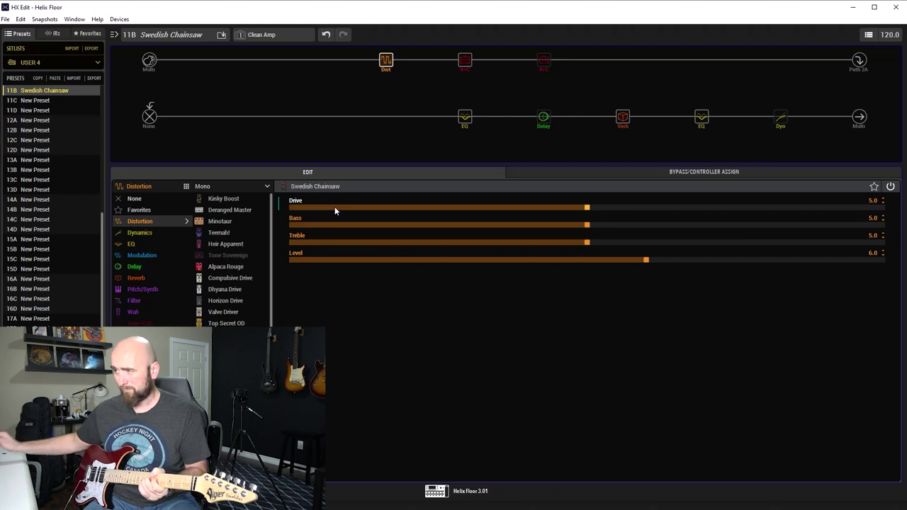
{"action": "scroll", "coordinate": [334, 206], "scroll_direction": "up", "scroll_amount": 1}
Step: Turn the Delay block on and set the Swedish Chainsaw's Drive to 1.3
{"action": "left_click", "coordinate": [540, 107]}
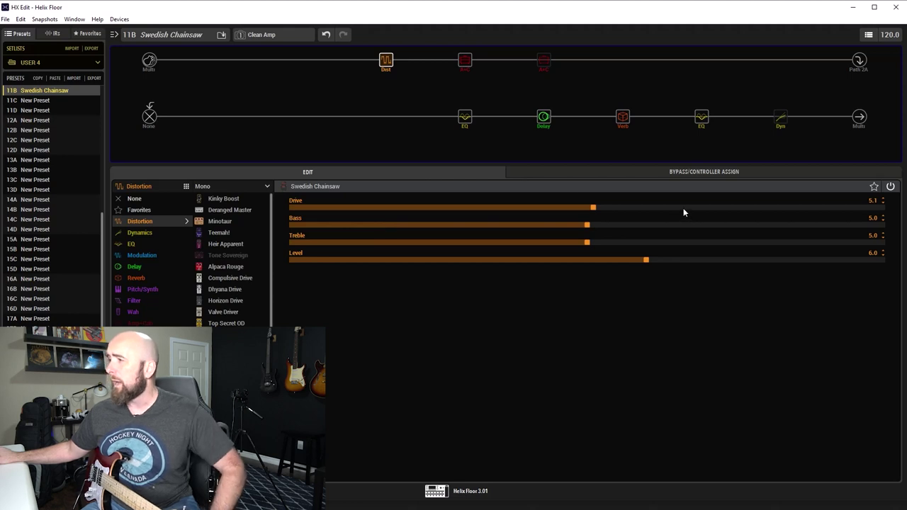
{"action": "left_click", "coordinate": [303, 207]}
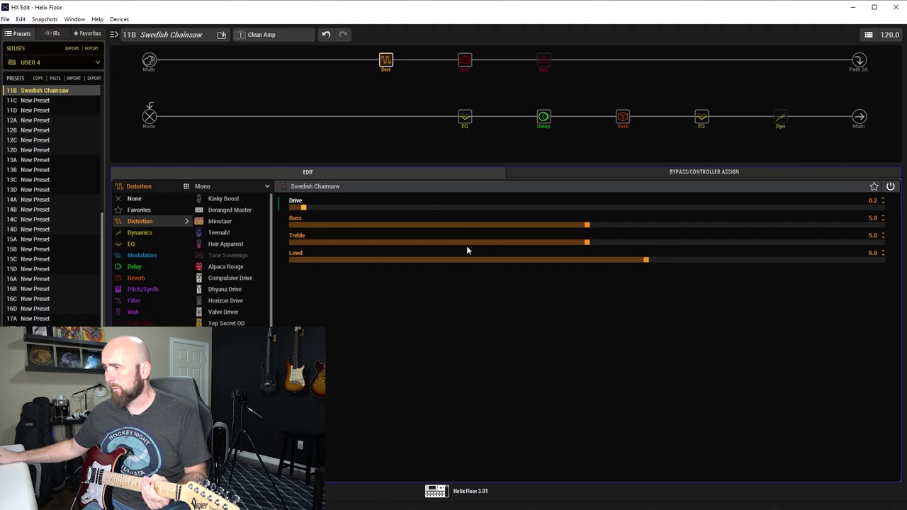
{"action": "scroll", "coordinate": [504, 240], "scroll_direction": "down", "scroll_amount": 15}
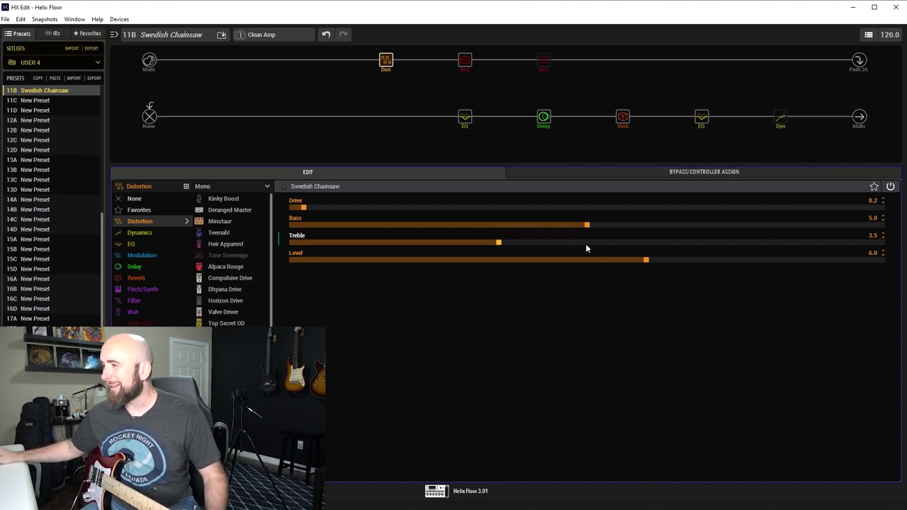
{"action": "scroll", "coordinate": [585, 243], "scroll_direction": "up", "scroll_amount": 15}
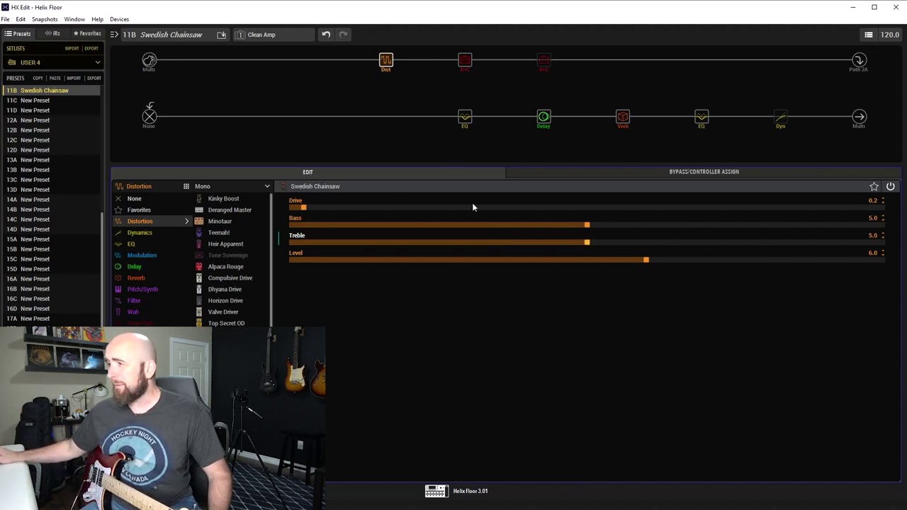
{"action": "scroll", "coordinate": [472, 204], "scroll_direction": "up", "scroll_amount": 11}
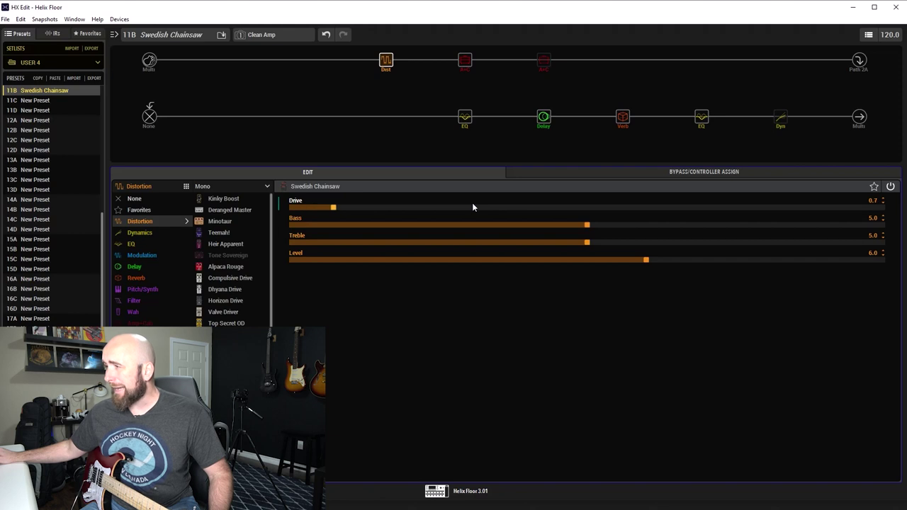
{"action": "left_click", "coordinate": [255, 37]}
Step: Switch to the OverdrvAmp snapshot, view the Placater Dirty amp, then return to the Swedish Chainsaw
{"action": "left_click", "coordinate": [254, 60]}
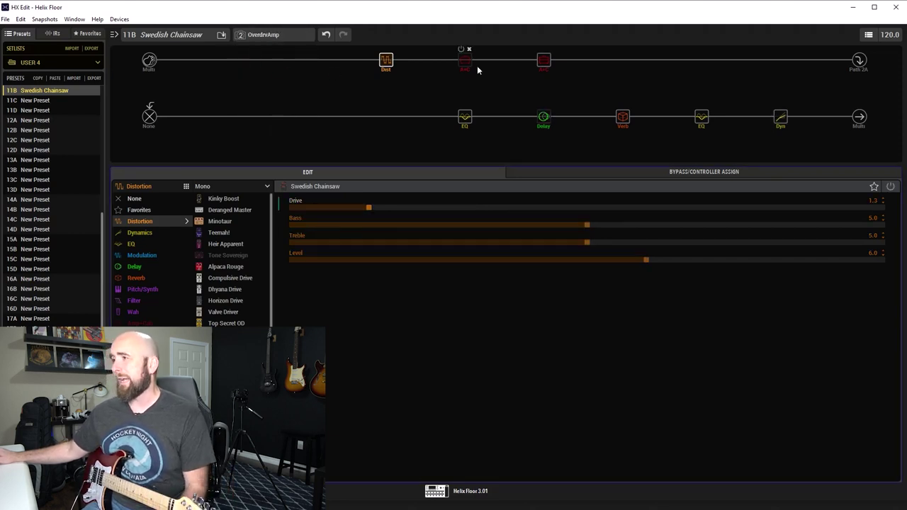
{"action": "mouse_move", "coordinate": [542, 64]}
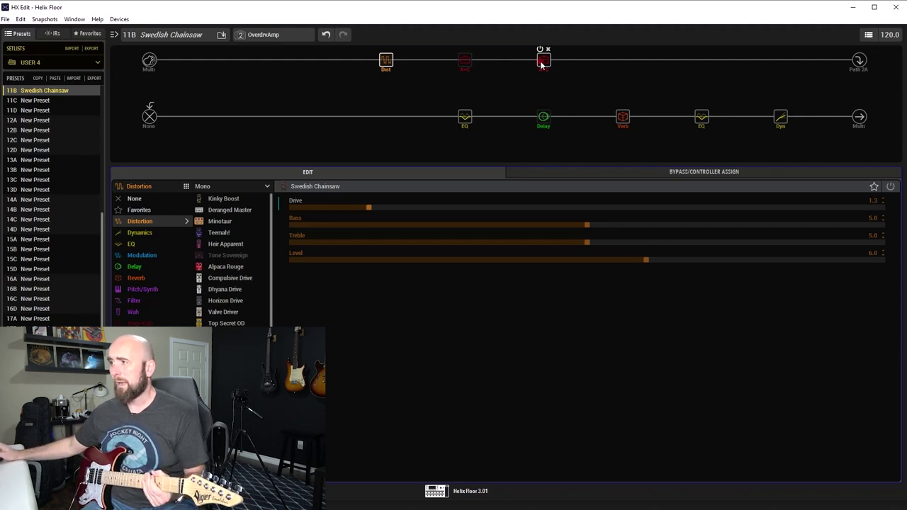
{"action": "left_click", "coordinate": [543, 62]}
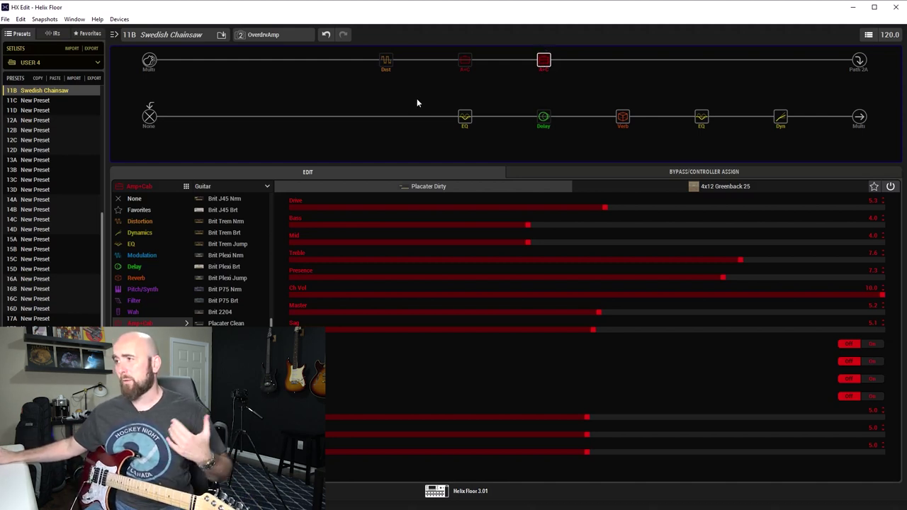
{"action": "left_click", "coordinate": [376, 65]}
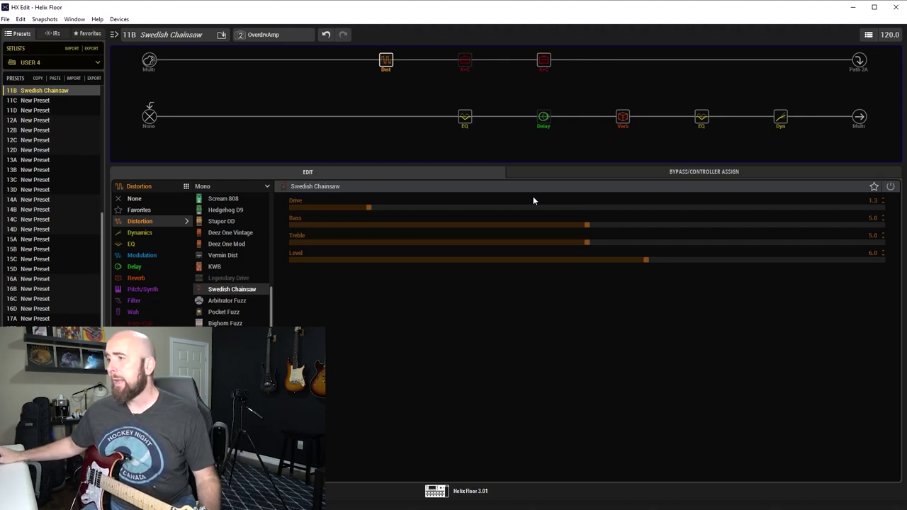
Step: Lower the Drive to 0.5 and raise the Treble to 7.0
{"action": "left_click_drag", "start_coordinate": [366, 208], "coordinate": [343, 207]}
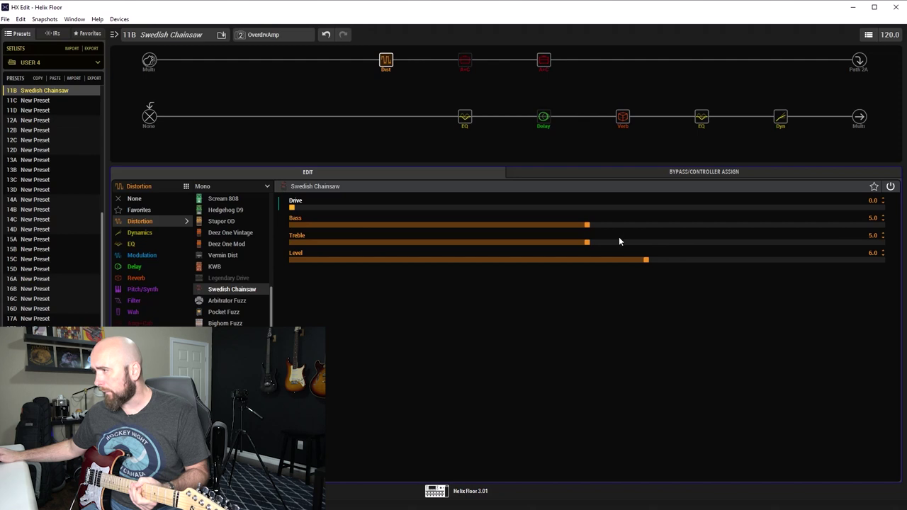
{"action": "scroll", "coordinate": [619, 242], "scroll_direction": "up", "scroll_amount": 7}
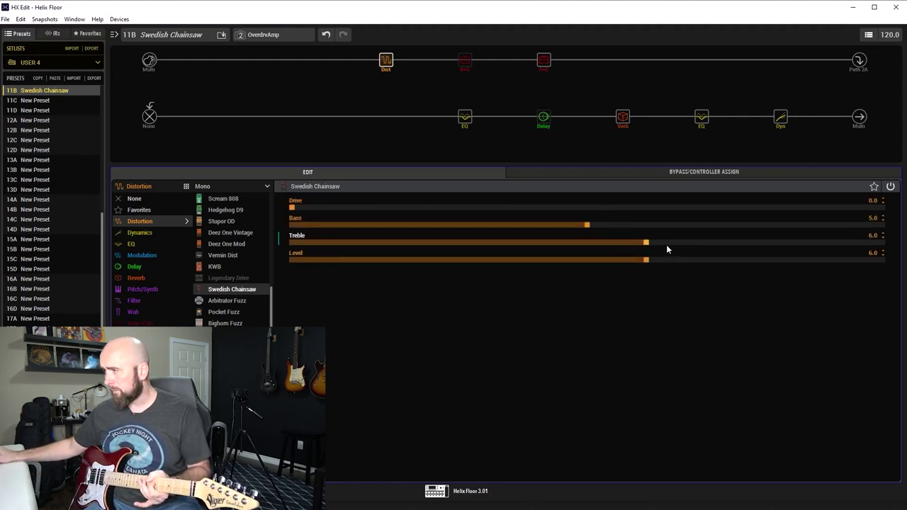
{"action": "scroll", "coordinate": [668, 245], "scroll_direction": "up", "scroll_amount": 10}
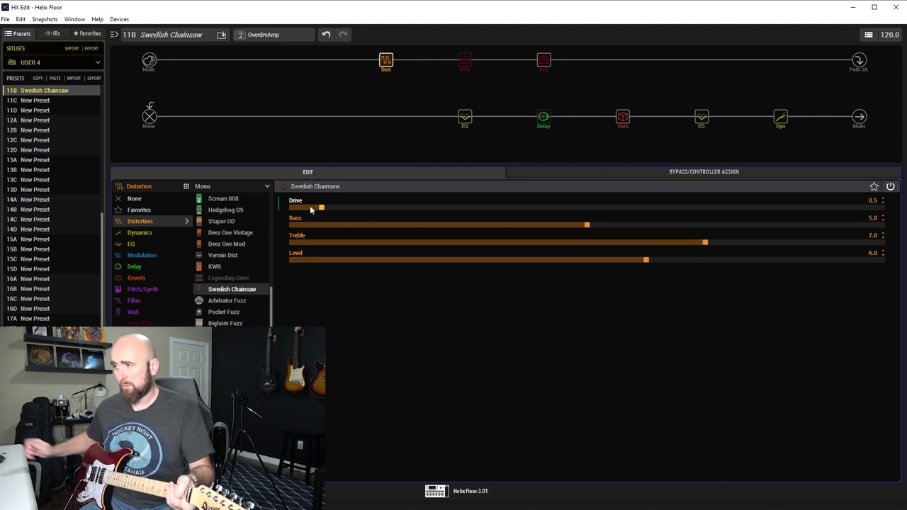
{"action": "scroll", "coordinate": [652, 226], "scroll_direction": "up", "scroll_amount": 9}
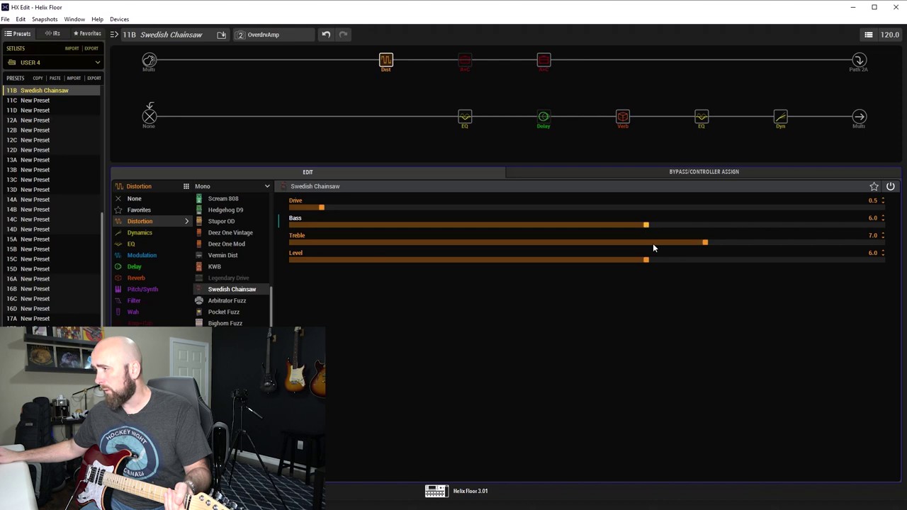
{"action": "scroll", "coordinate": [653, 243], "scroll_direction": "up", "scroll_amount": 20}
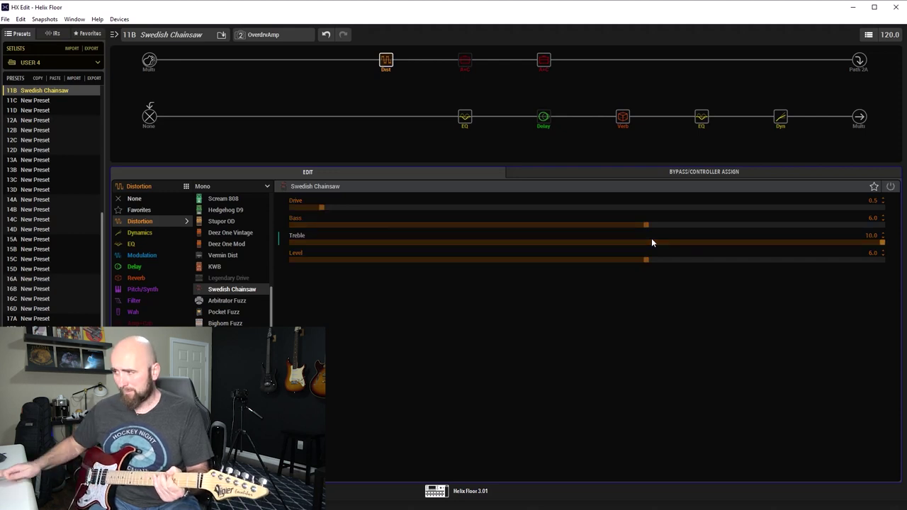
{"action": "left_click", "coordinate": [769, 243]}
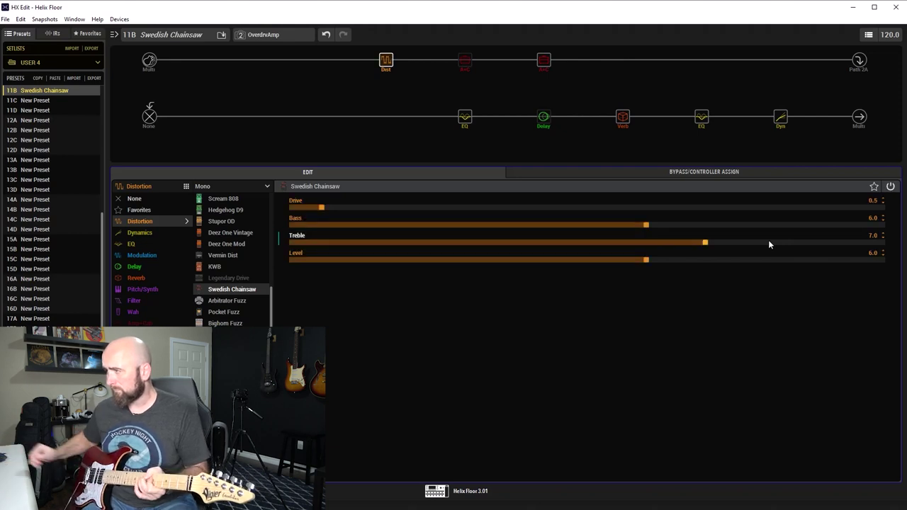
{"action": "left_click", "coordinate": [582, 226]}
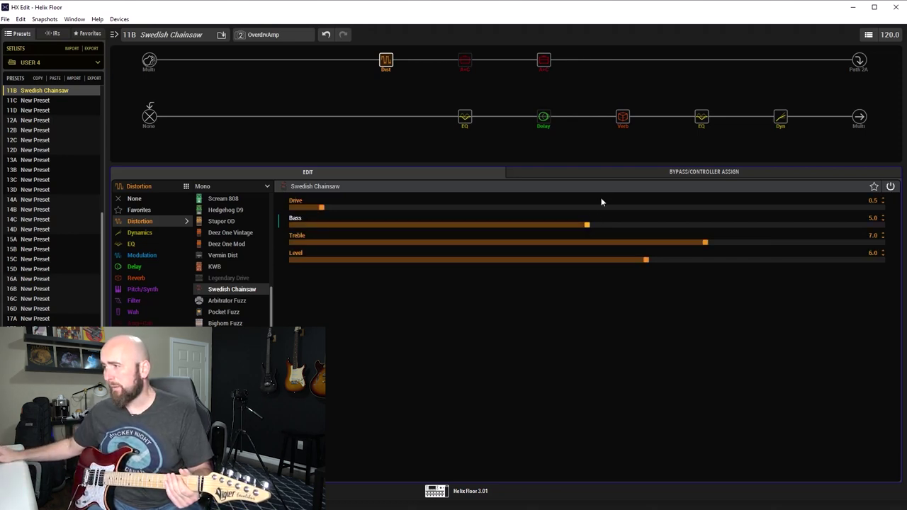
Step: Raise the Drive to 3.0, then 5.0, and finally push it to 10.0
{"action": "scroll", "coordinate": [599, 208], "scroll_direction": "up", "scroll_amount": 3}
{"action": "scroll", "coordinate": [599, 208], "scroll_direction": "up", "scroll_amount": 2}
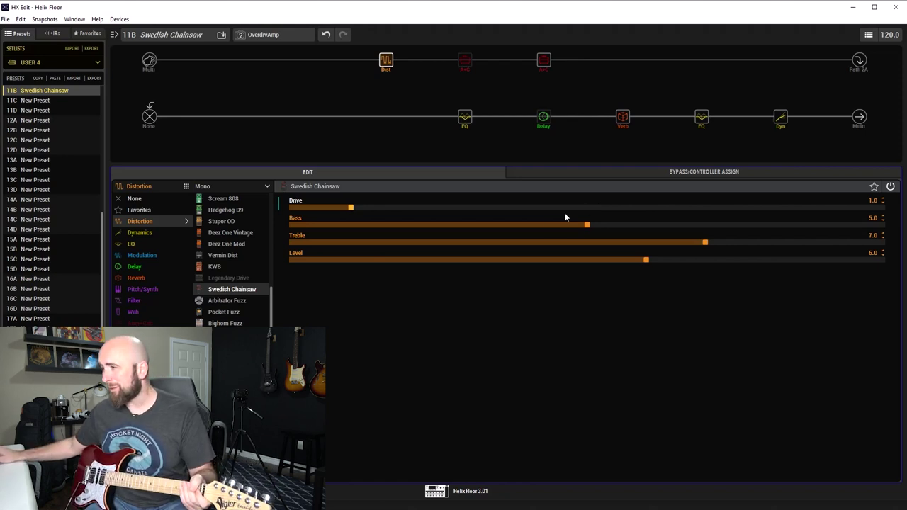
{"action": "scroll", "coordinate": [475, 206], "scroll_direction": "up", "scroll_amount": 20}
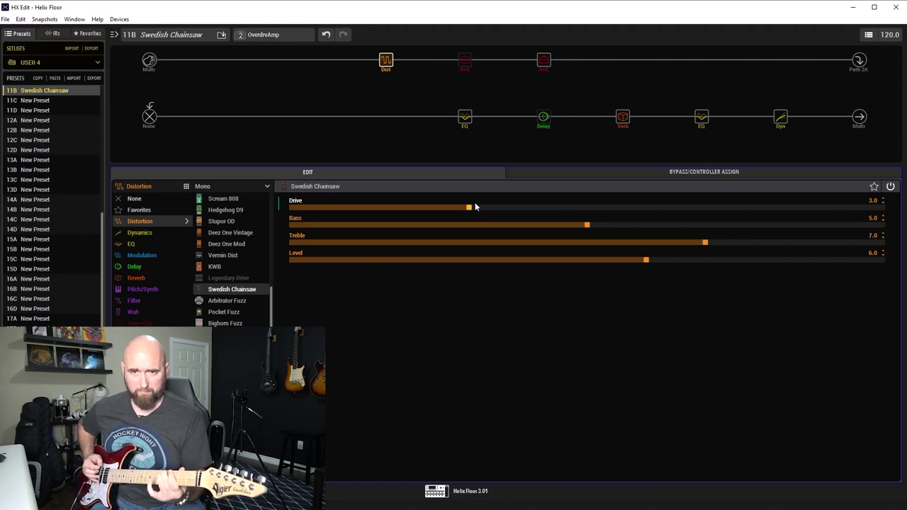
{"action": "left_click", "coordinate": [588, 207]}
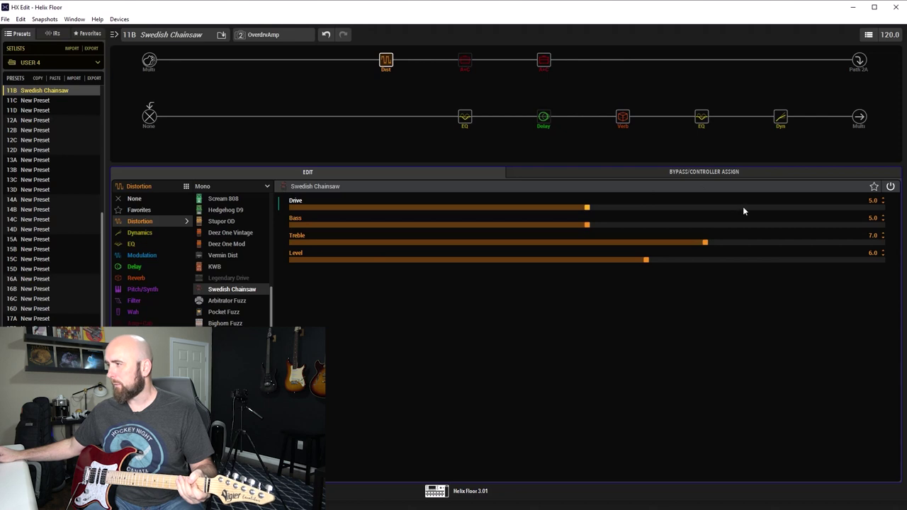
{"action": "left_click_drag", "start_coordinate": [743, 206], "coordinate": [882, 207]}
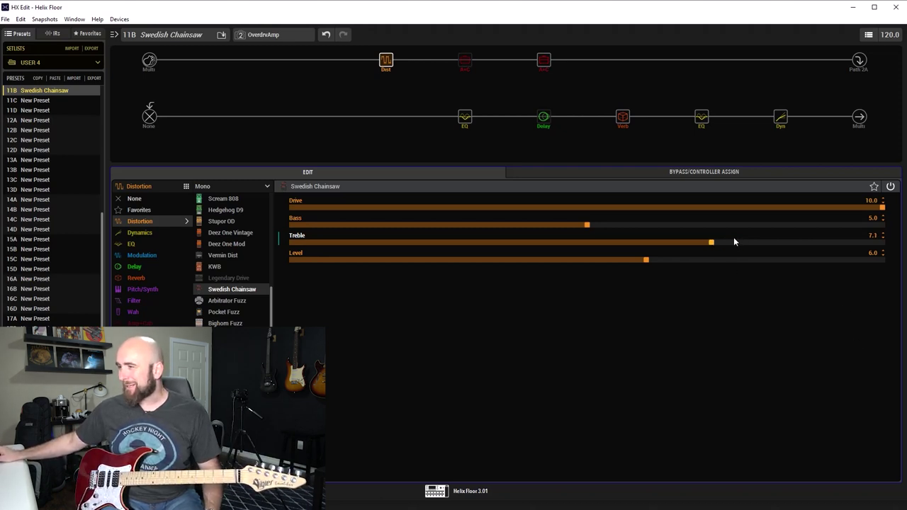
Step: Ease the Swedish Chainsaw's Treble down from 7.1 to 6.8
{"action": "scroll", "coordinate": [733, 241], "scroll_direction": "down", "scroll_amount": 3}
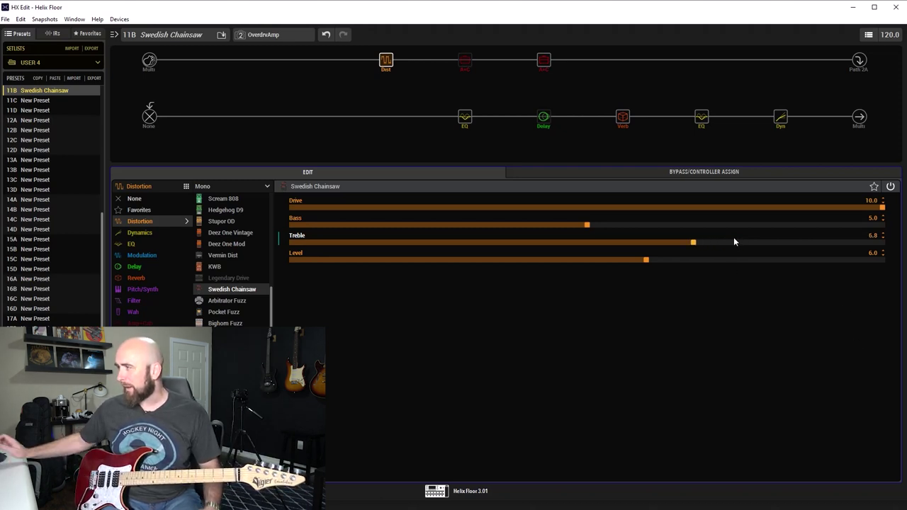